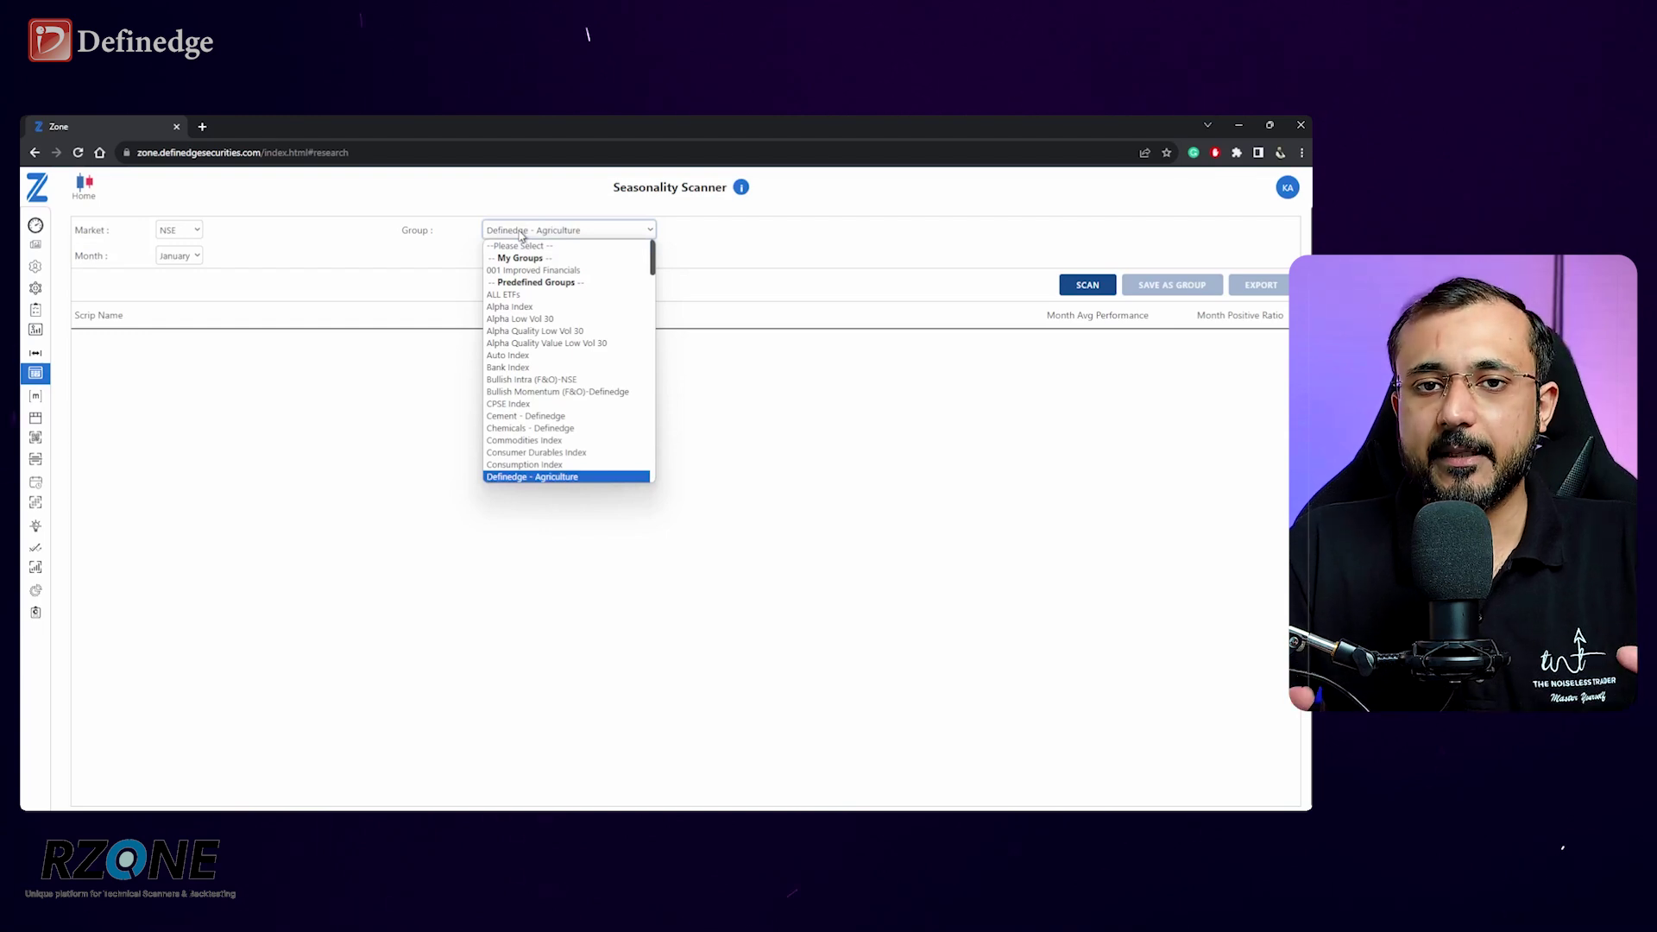
# Set the scanner's stock group to Definedge - Defence
pyautogui.scroll(-1, 509, 417)
pyautogui.scroll(-5, 509, 418)
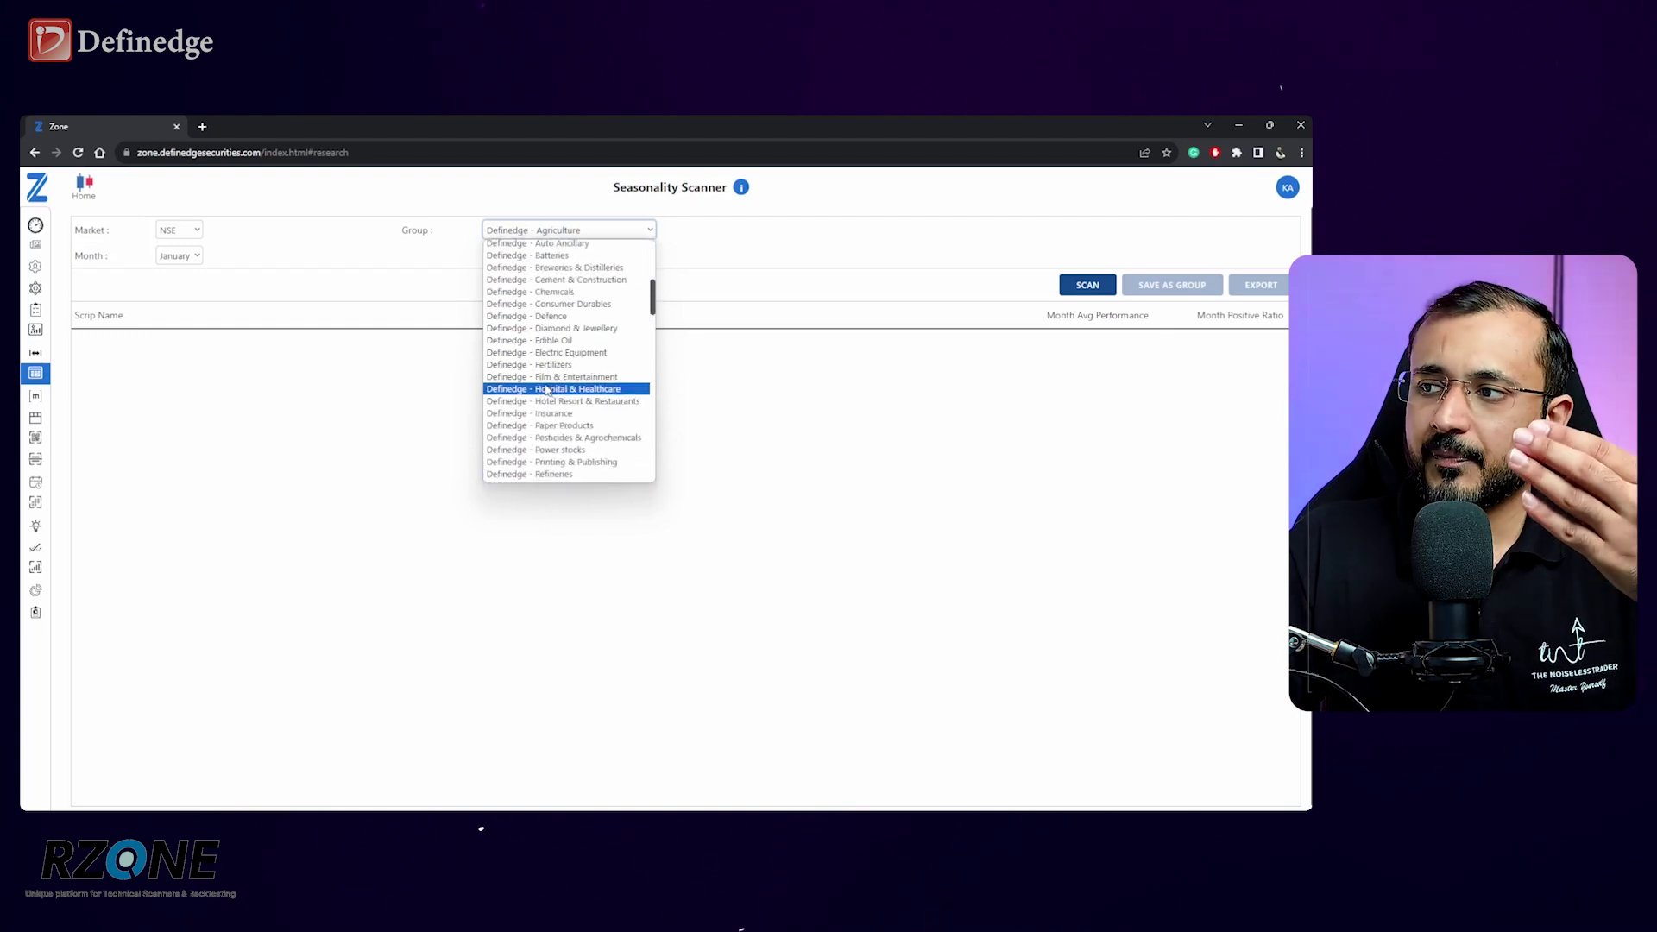
pyautogui.scroll(-5, 546, 390)
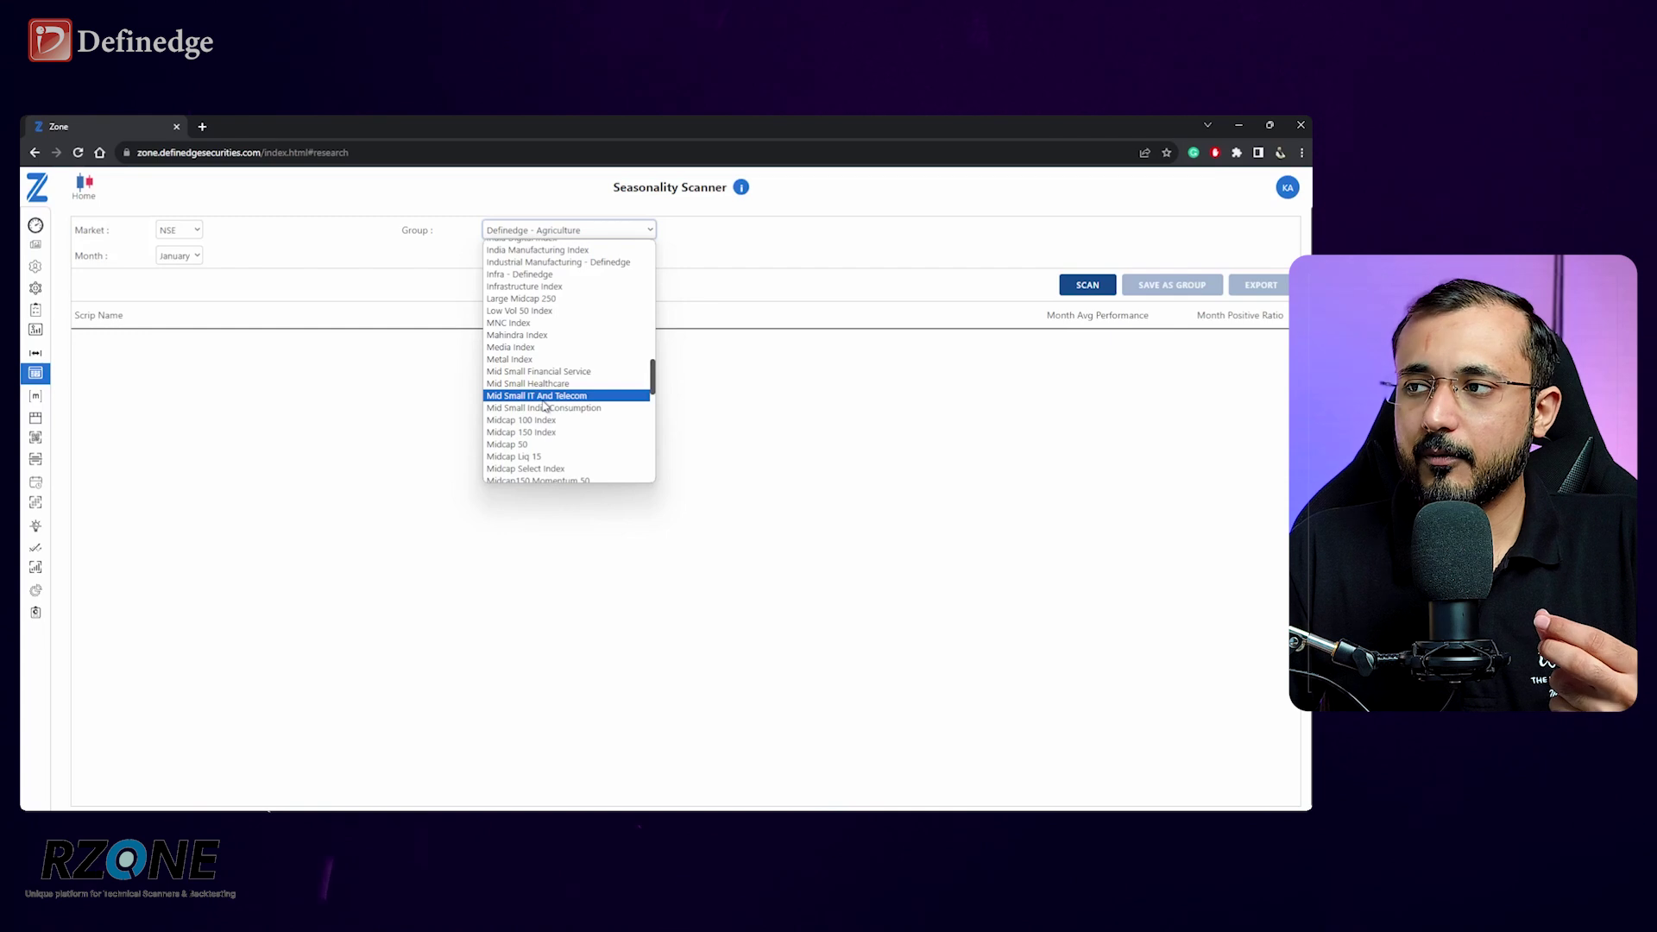
pyautogui.scroll(6, 544, 405)
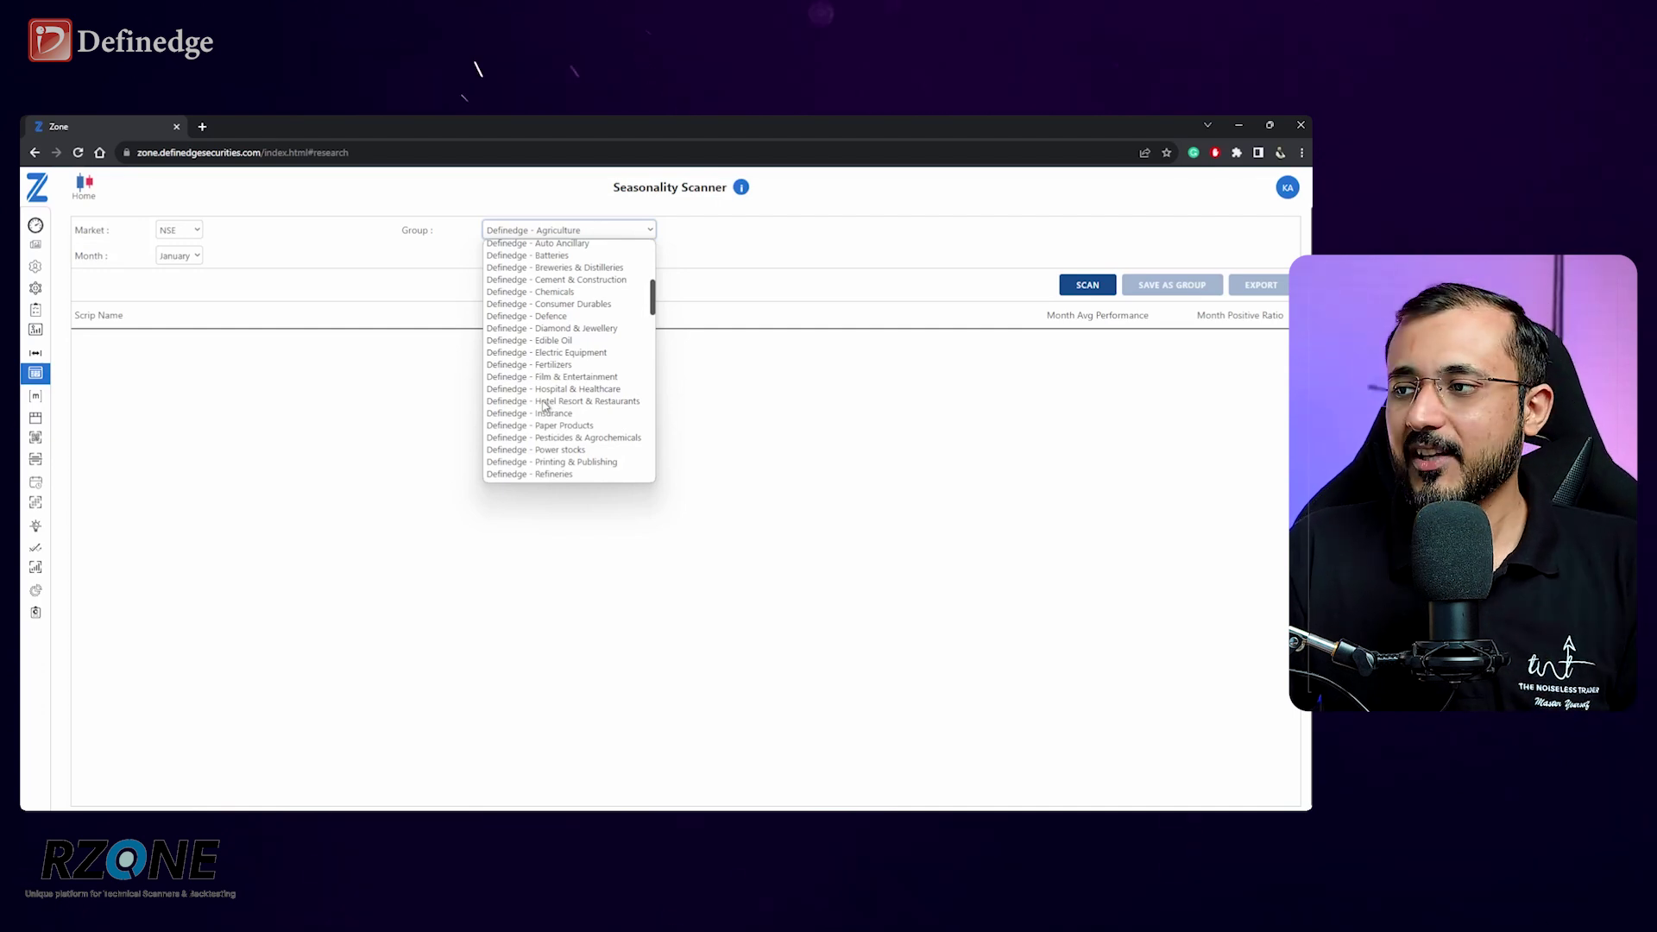
pyautogui.scroll(-3, 545, 406)
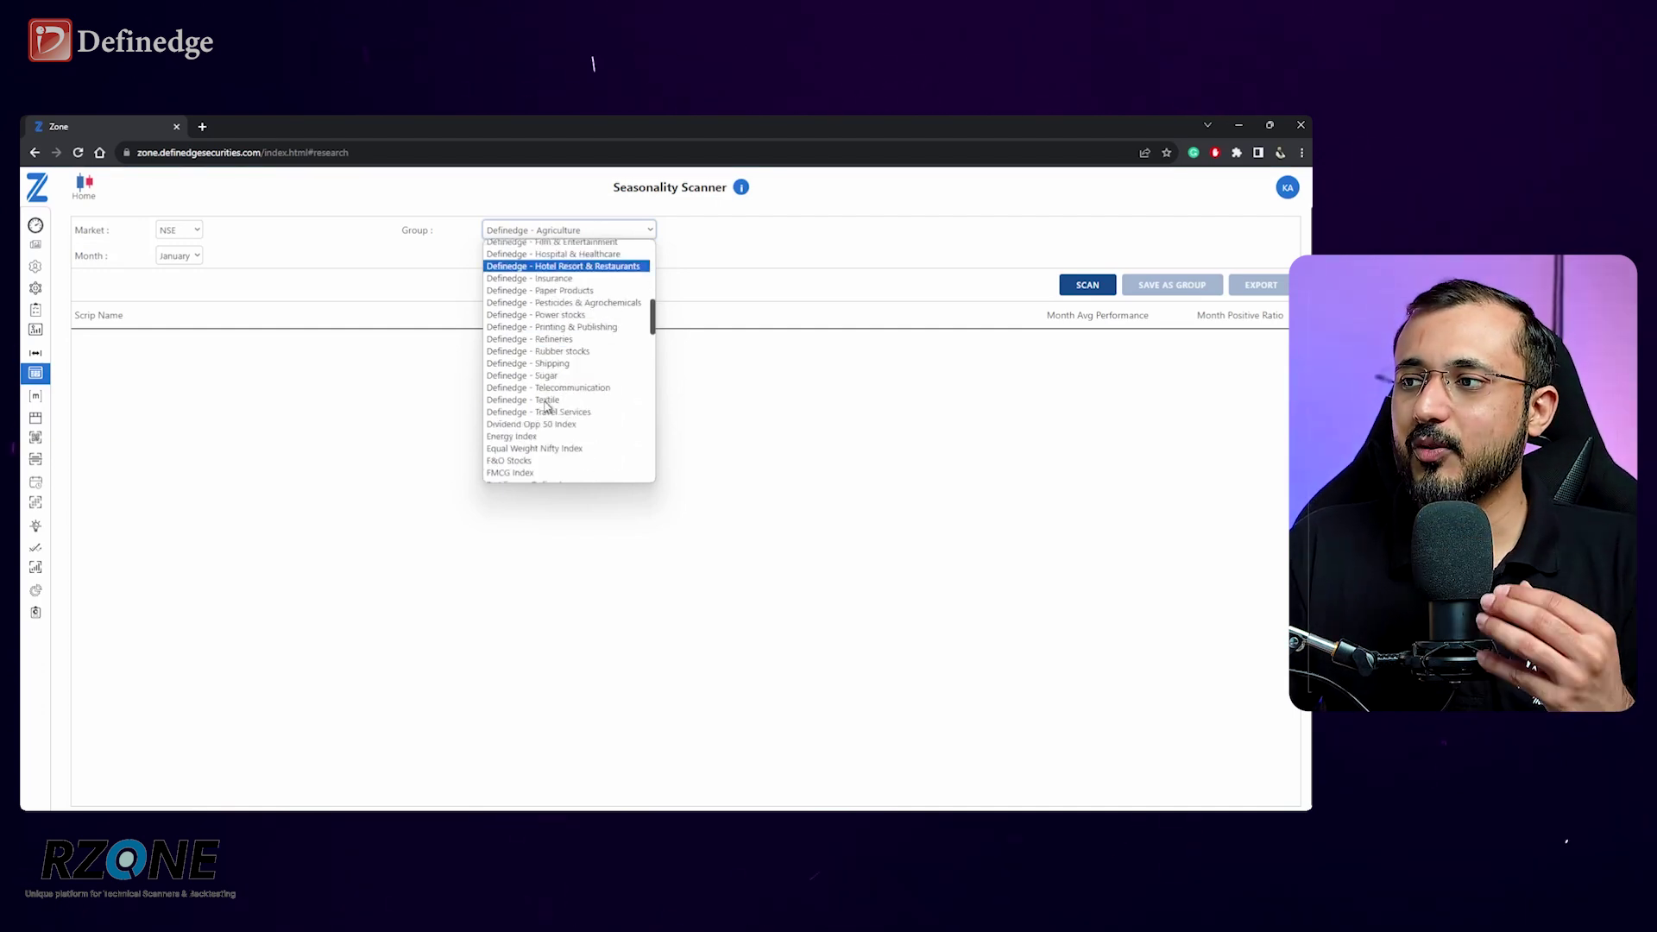
pyautogui.scroll(6, 551, 392)
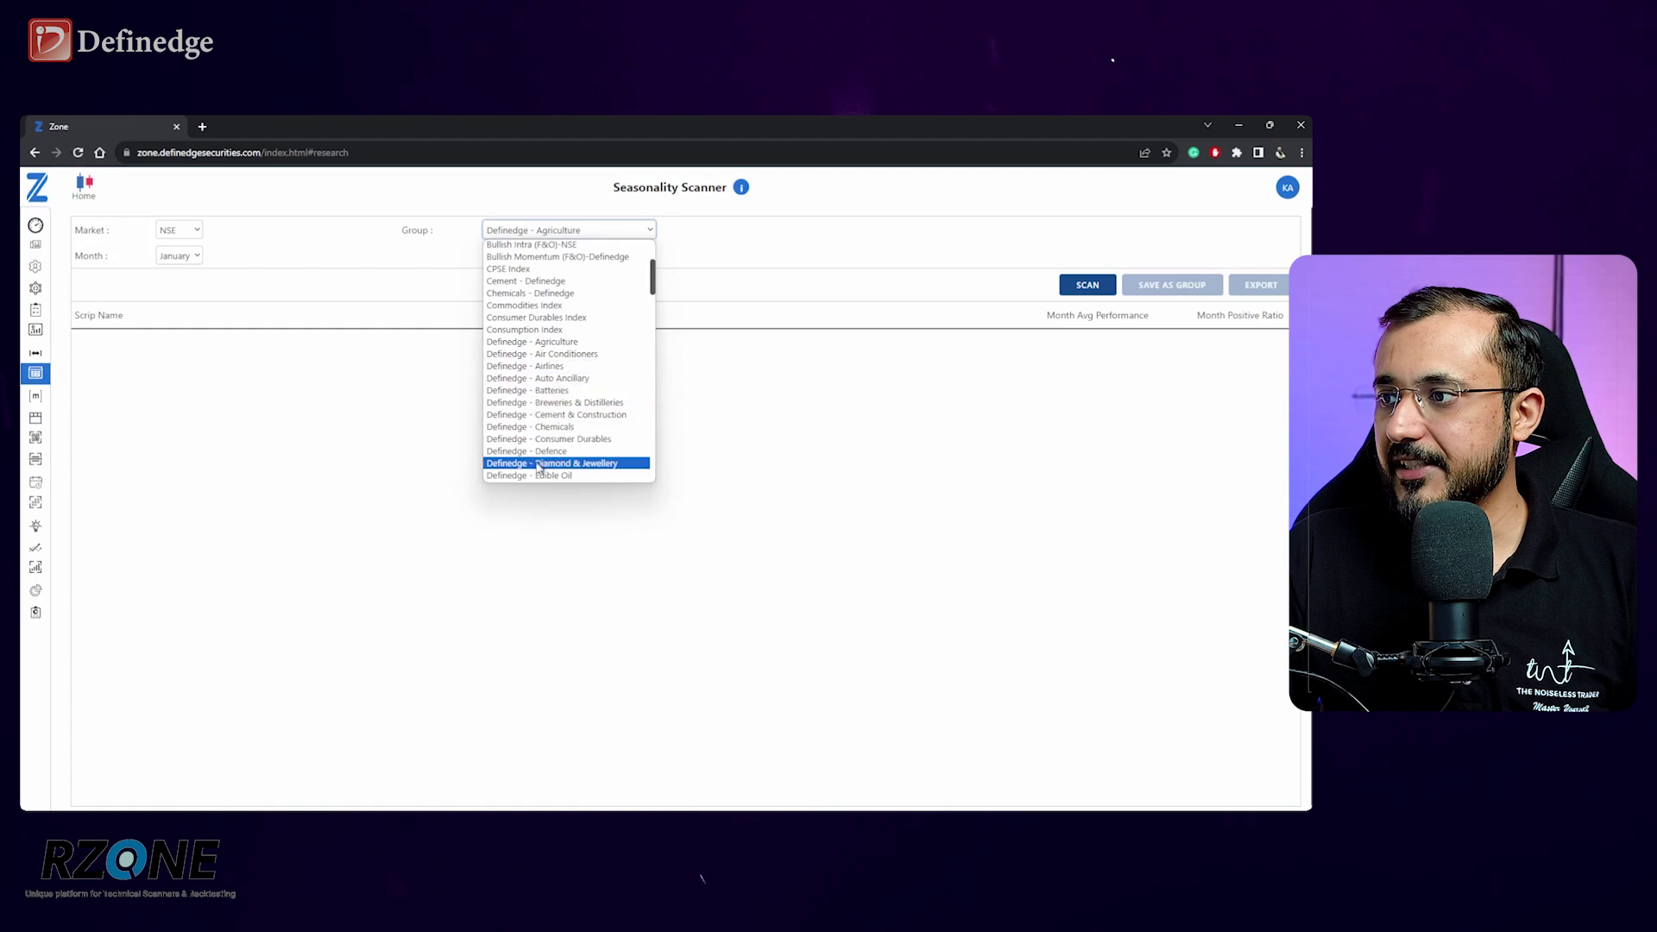
pyautogui.click(565, 452)
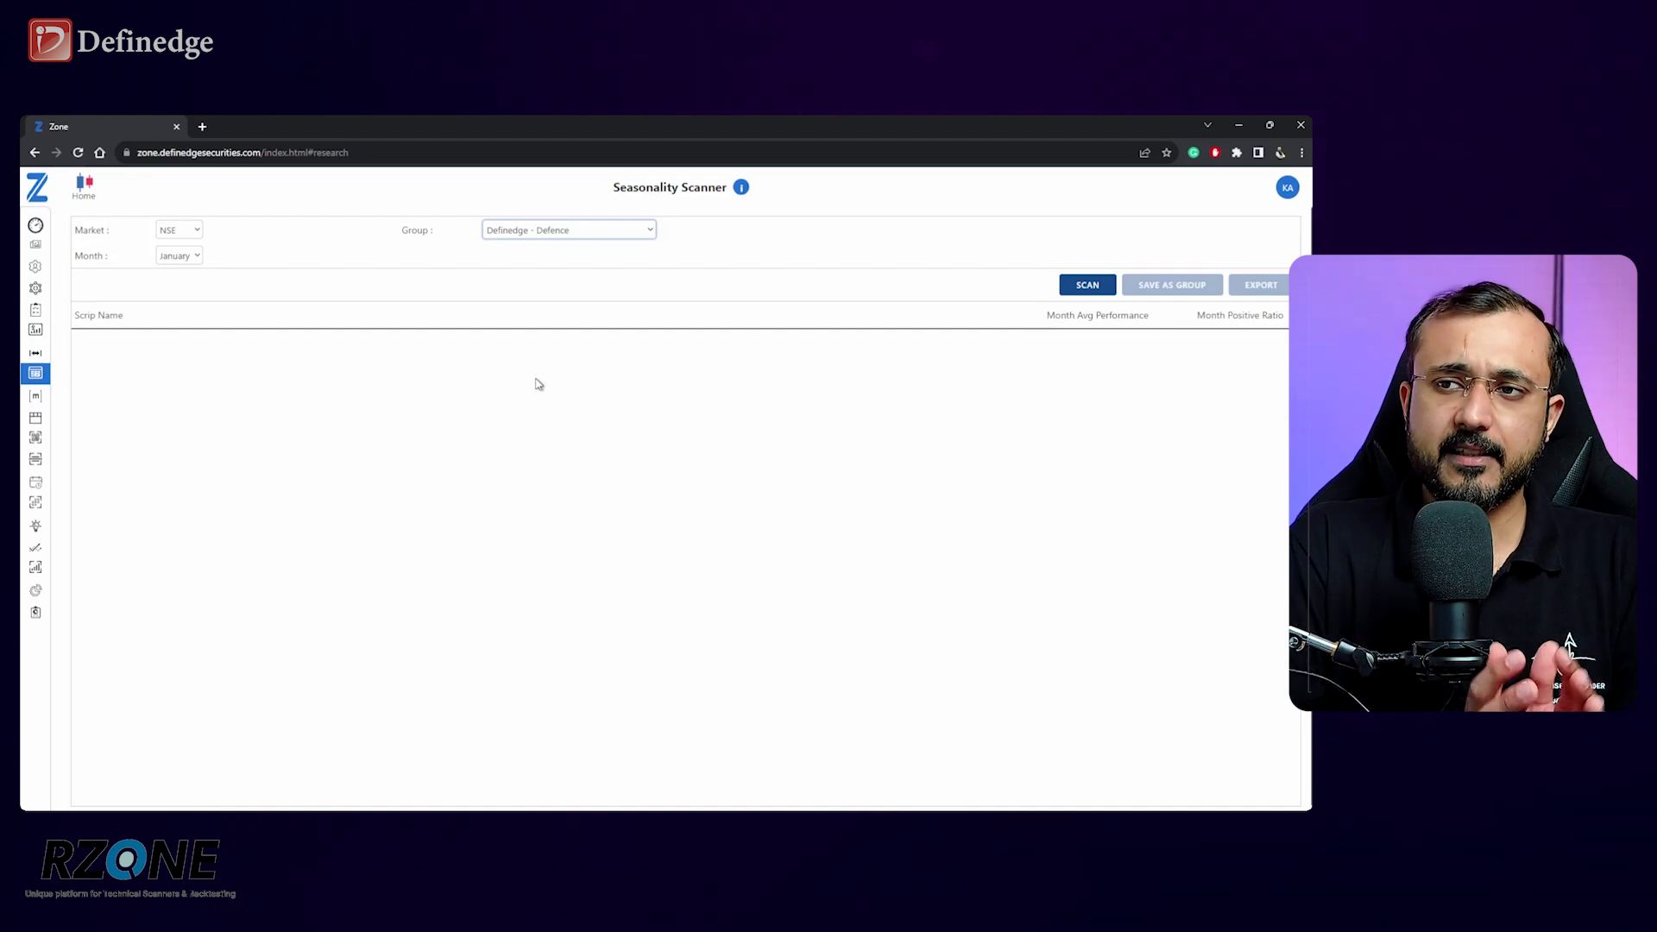
# Set the scan month to September and run the seasonality scan on the Defence group
pyautogui.click(190, 256)
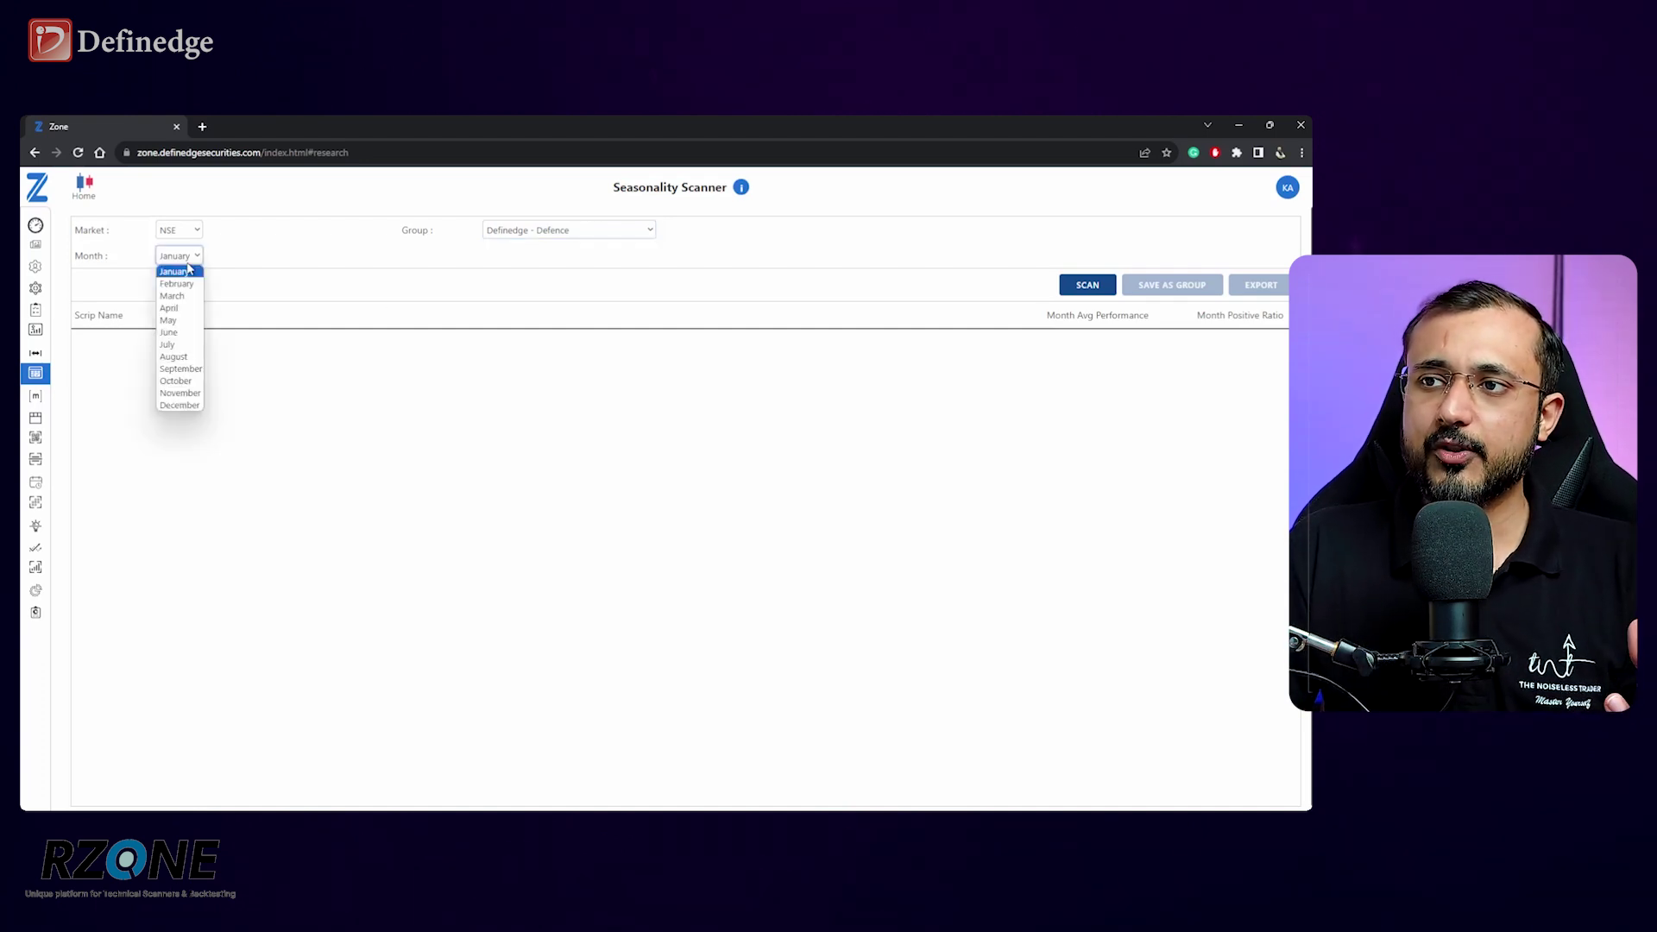
pyautogui.click(183, 368)
pyautogui.click(1088, 287)
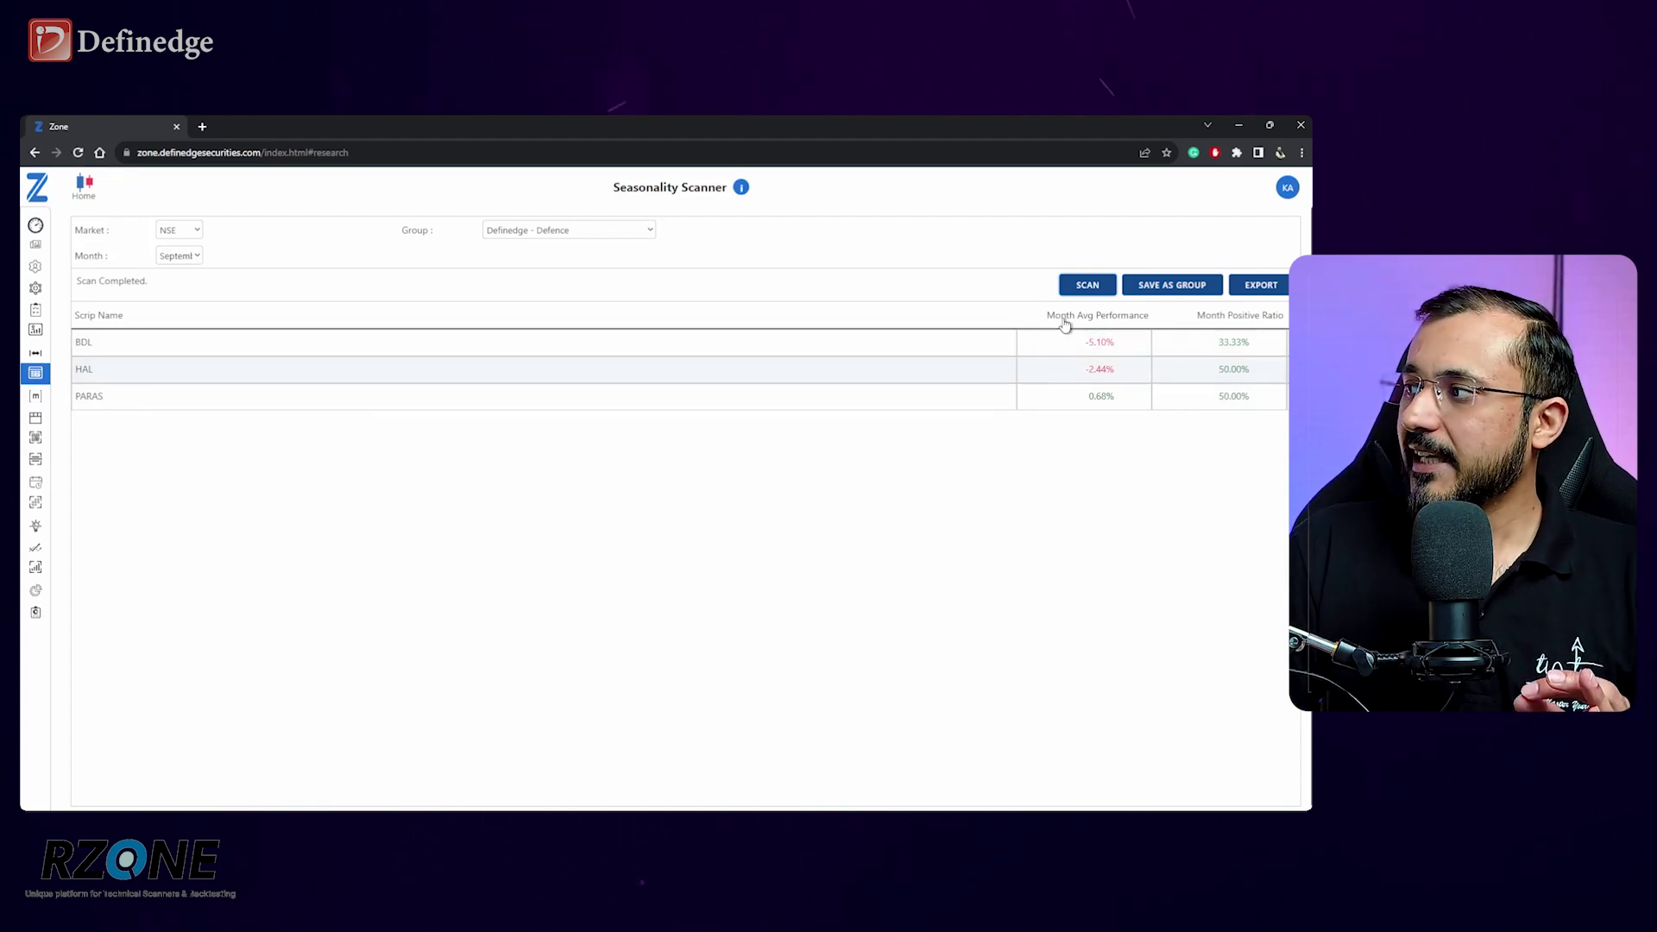
pyautogui.click(184, 264)
pyautogui.click(184, 263)
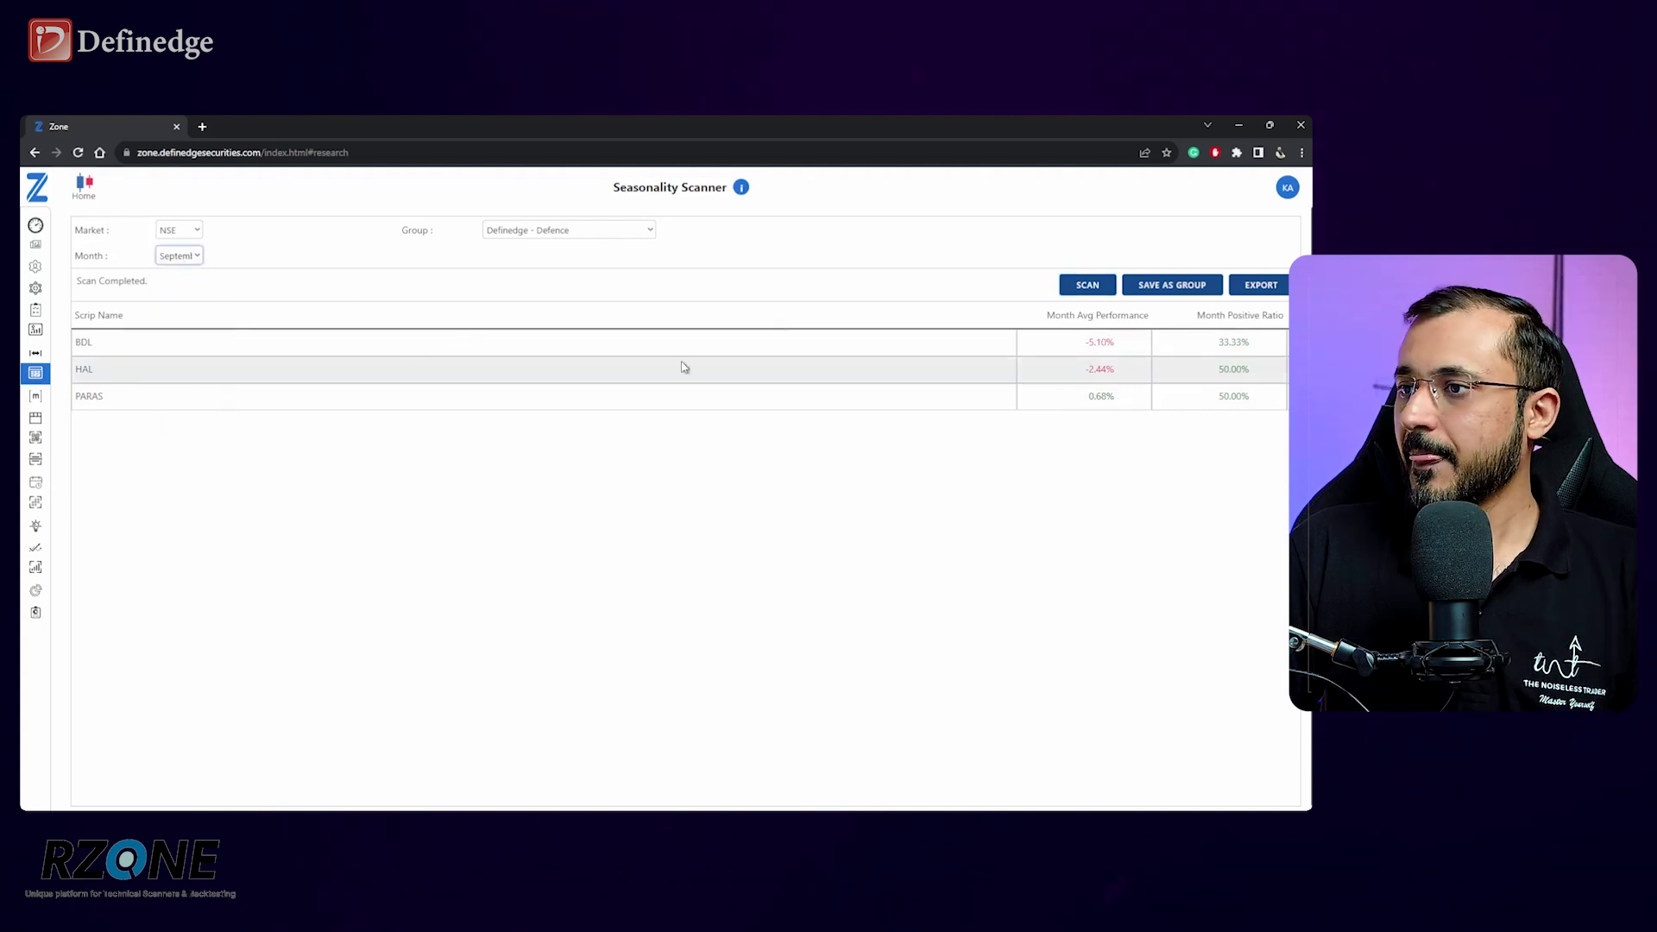
# Open the Zone chart page in a new browser tab and collapse its watchlist to enlarge the chart
pyautogui.moveTo(83, 345)
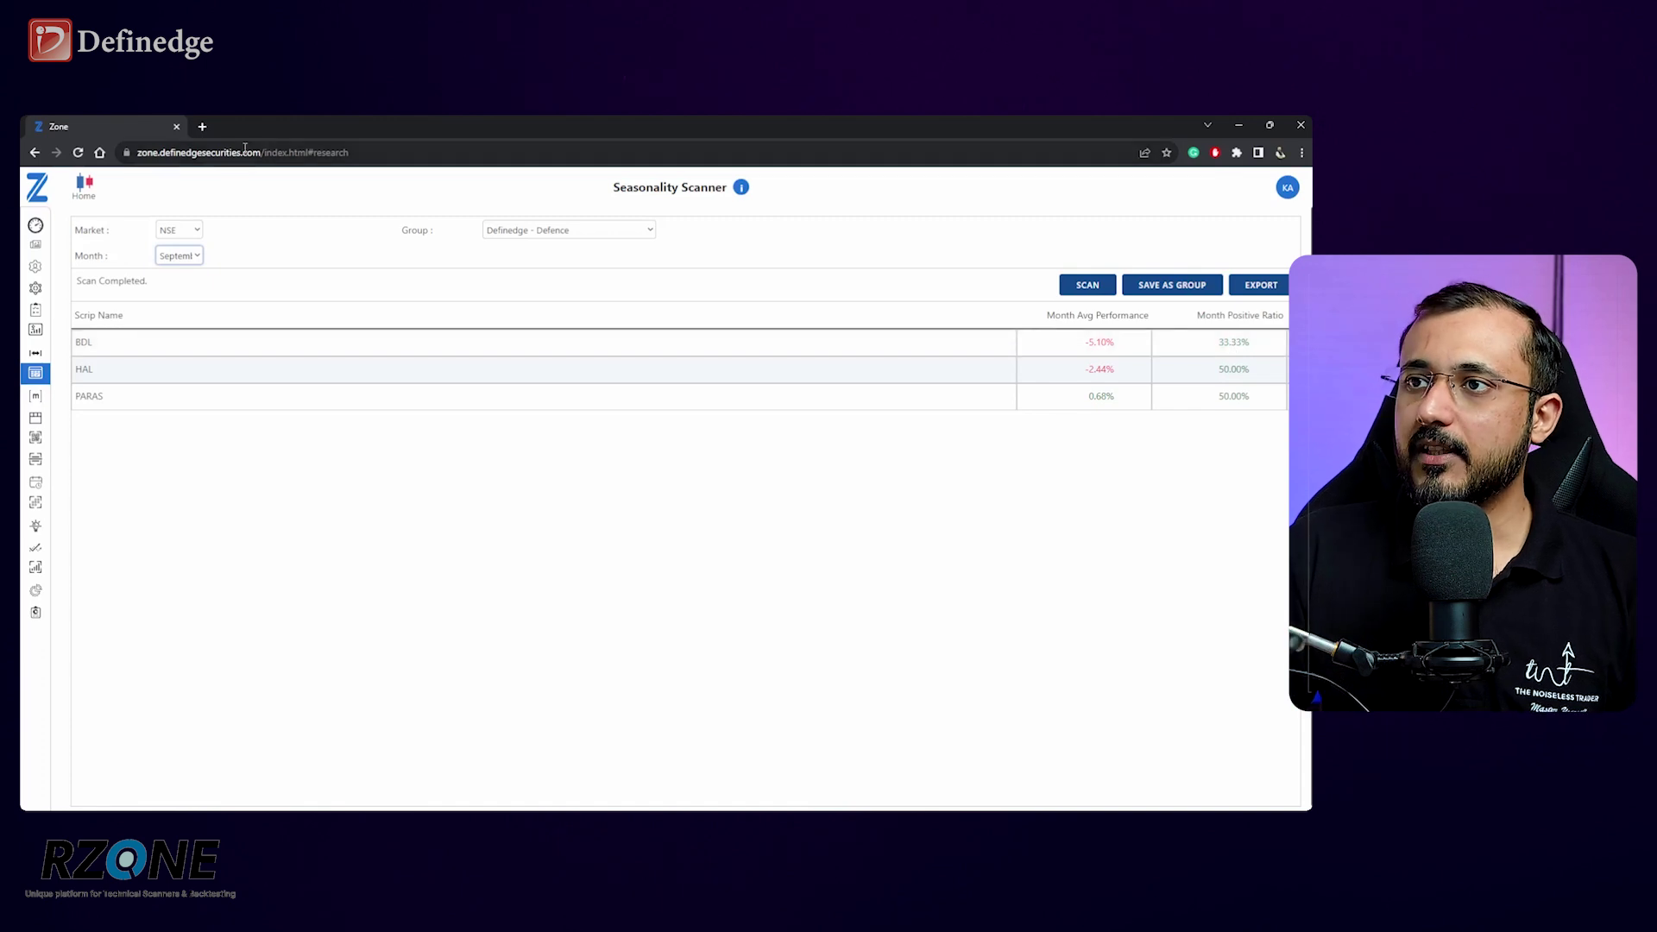
pyautogui.moveTo(145, 366)
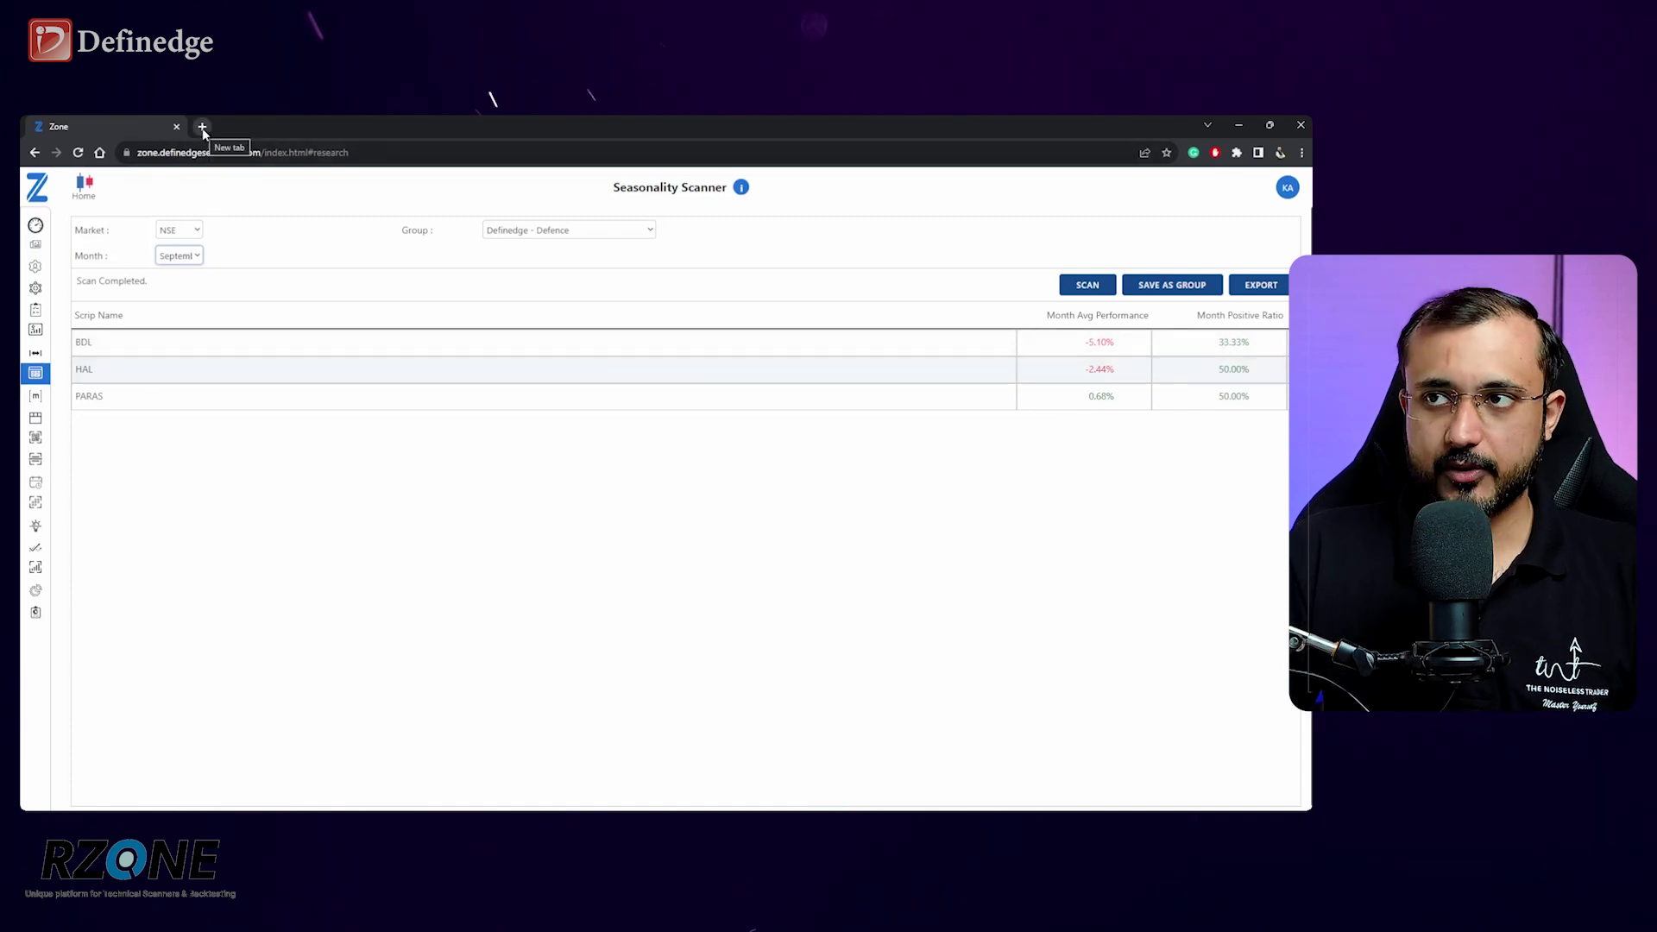
pyautogui.click(202, 128)
pyautogui.write('z')
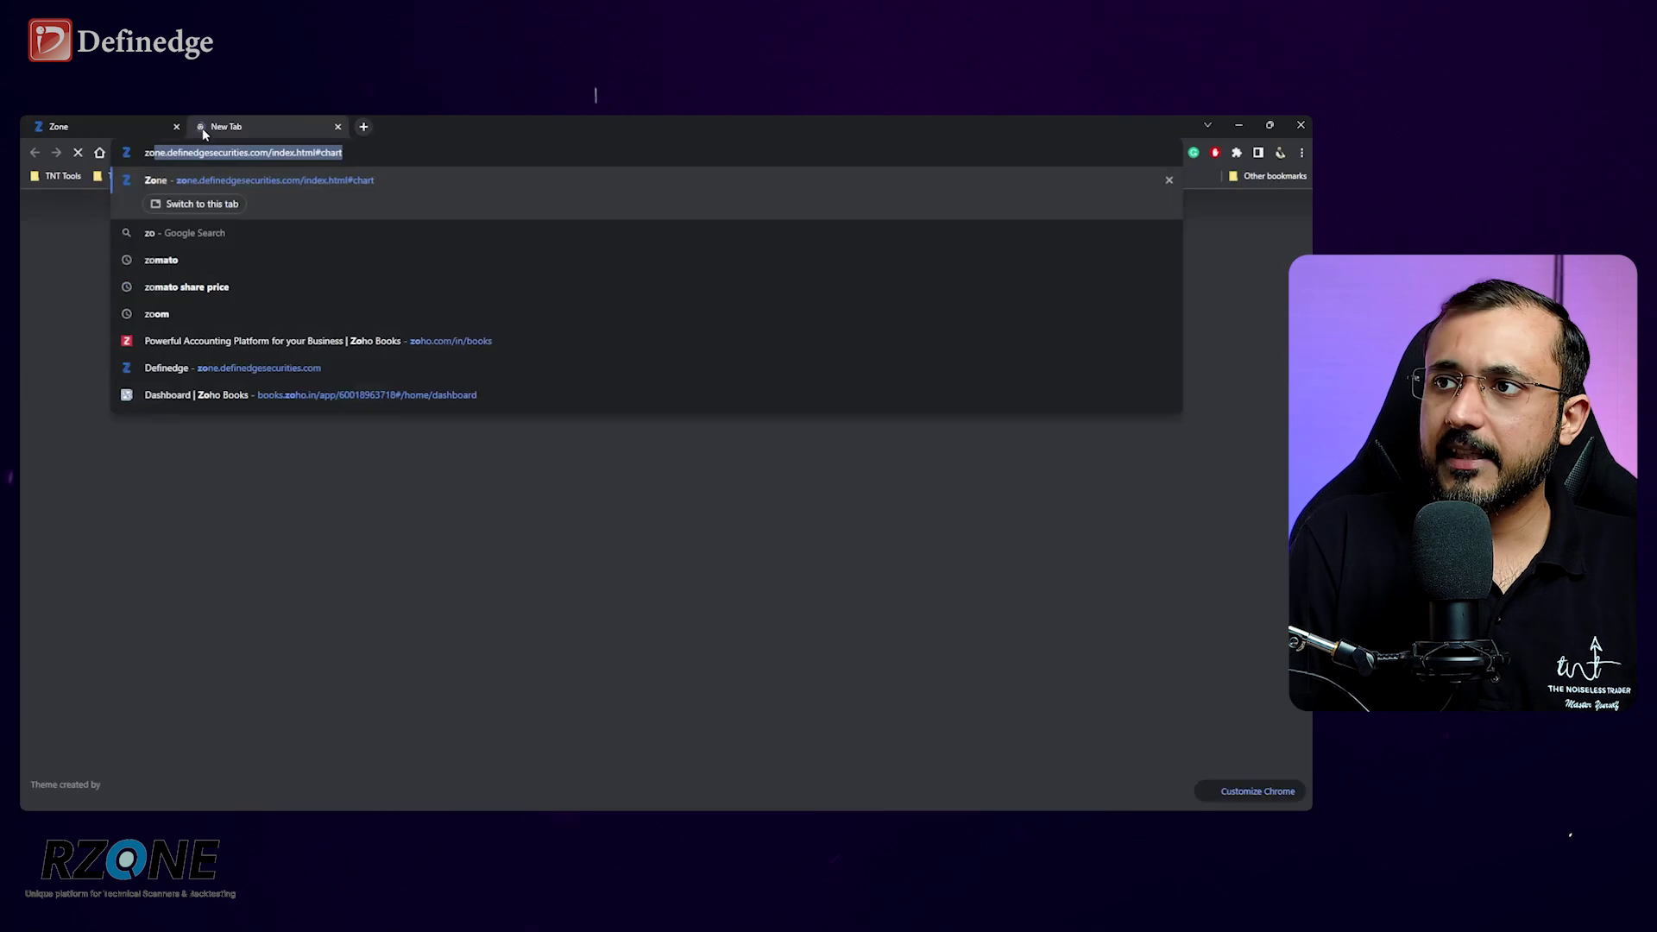
pyautogui.press('Return')
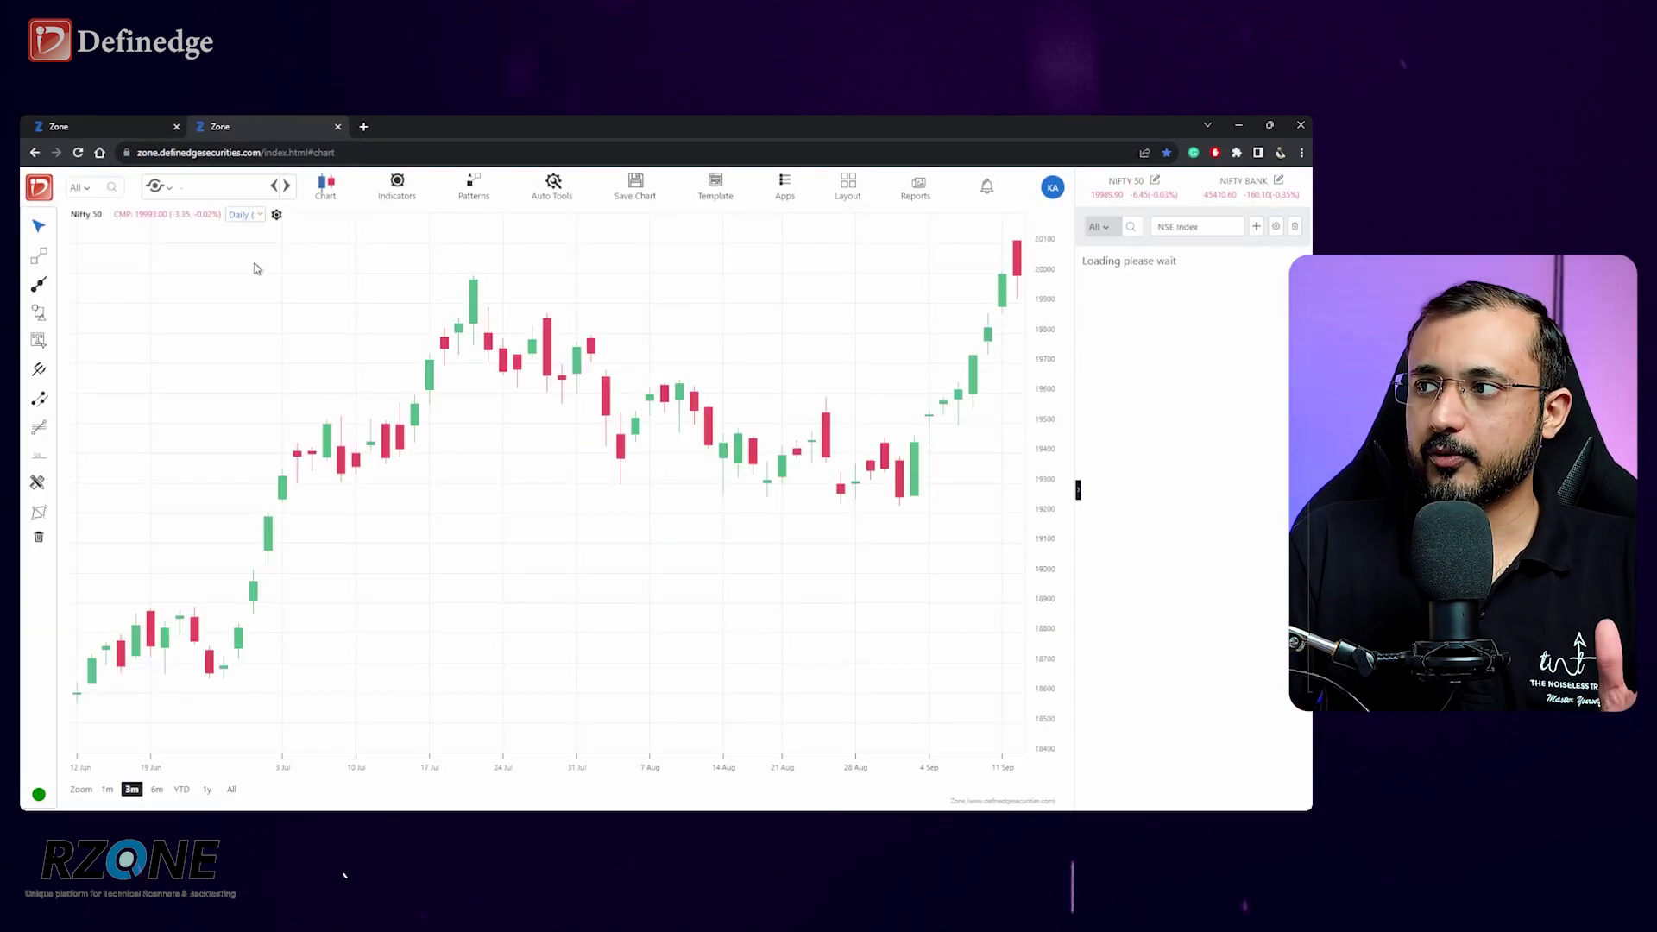
pyautogui.click(1077, 492)
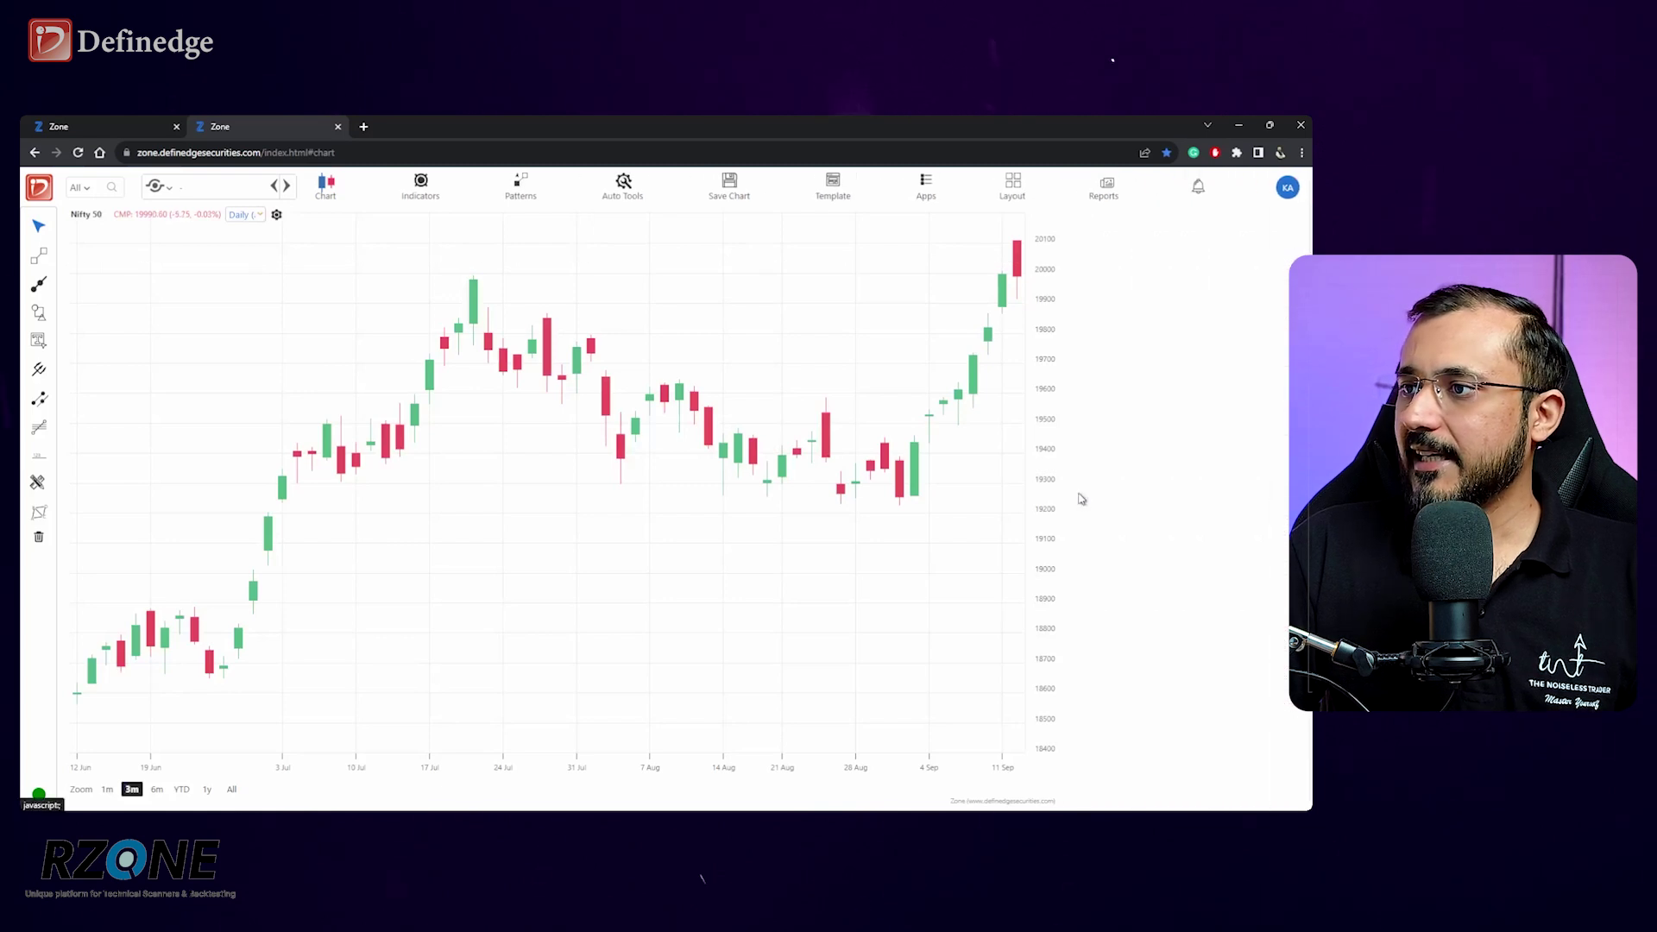
# Load the BDL chart and set its timeframe to Monthly
pyautogui.click(132, 190)
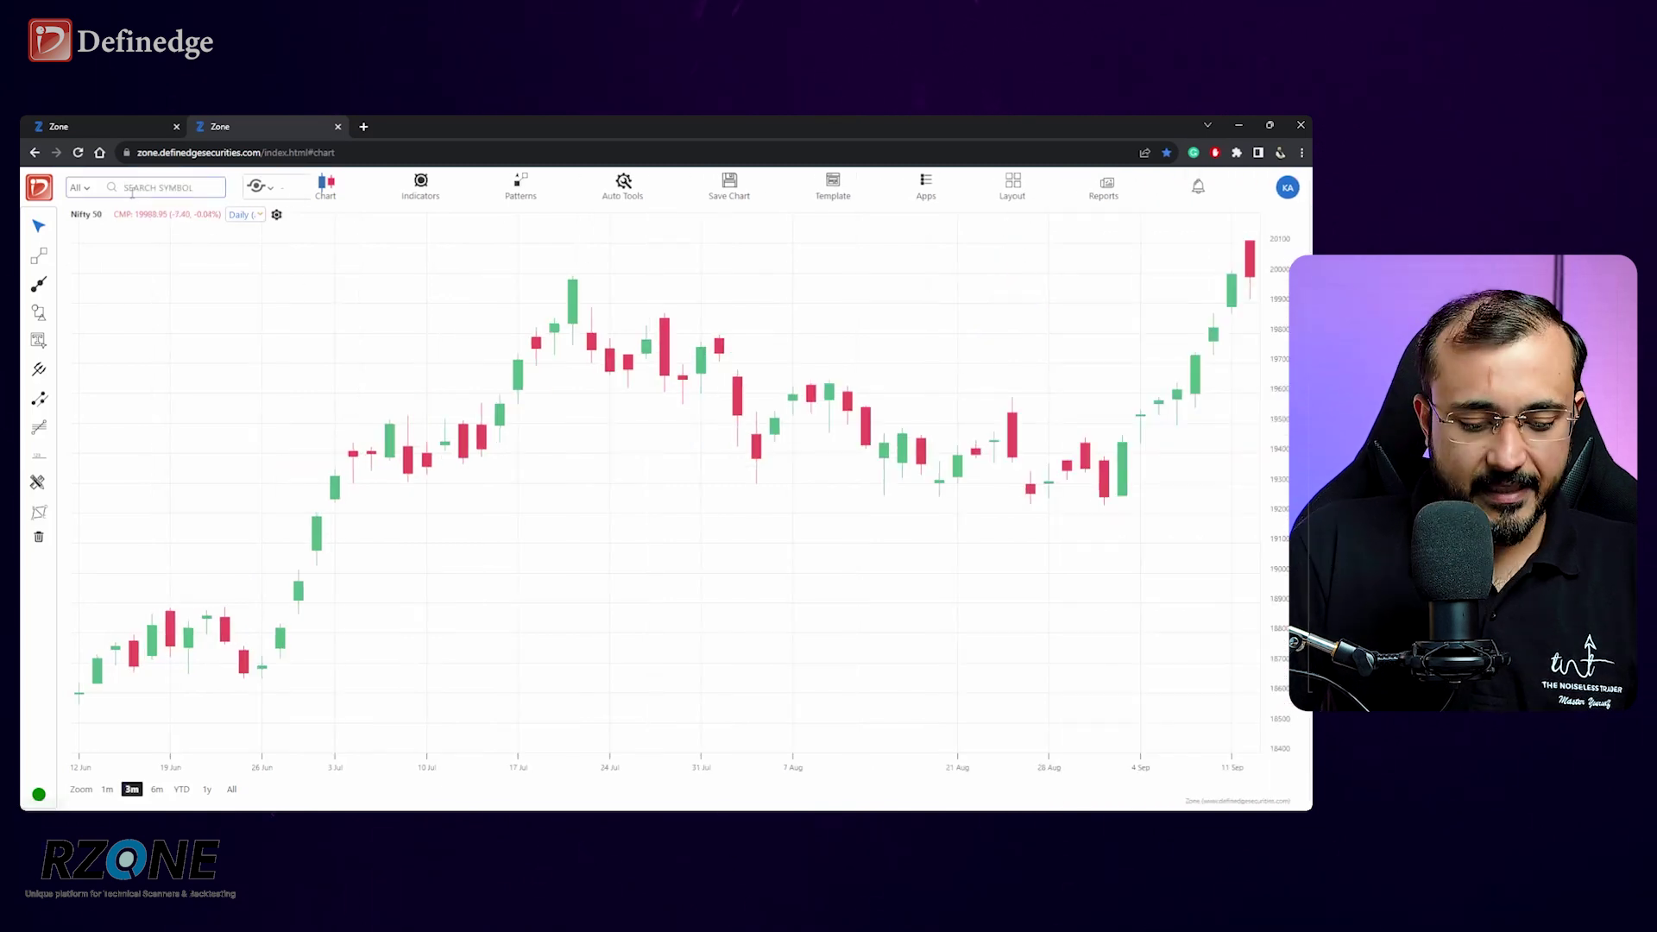
pyautogui.write('BDL')
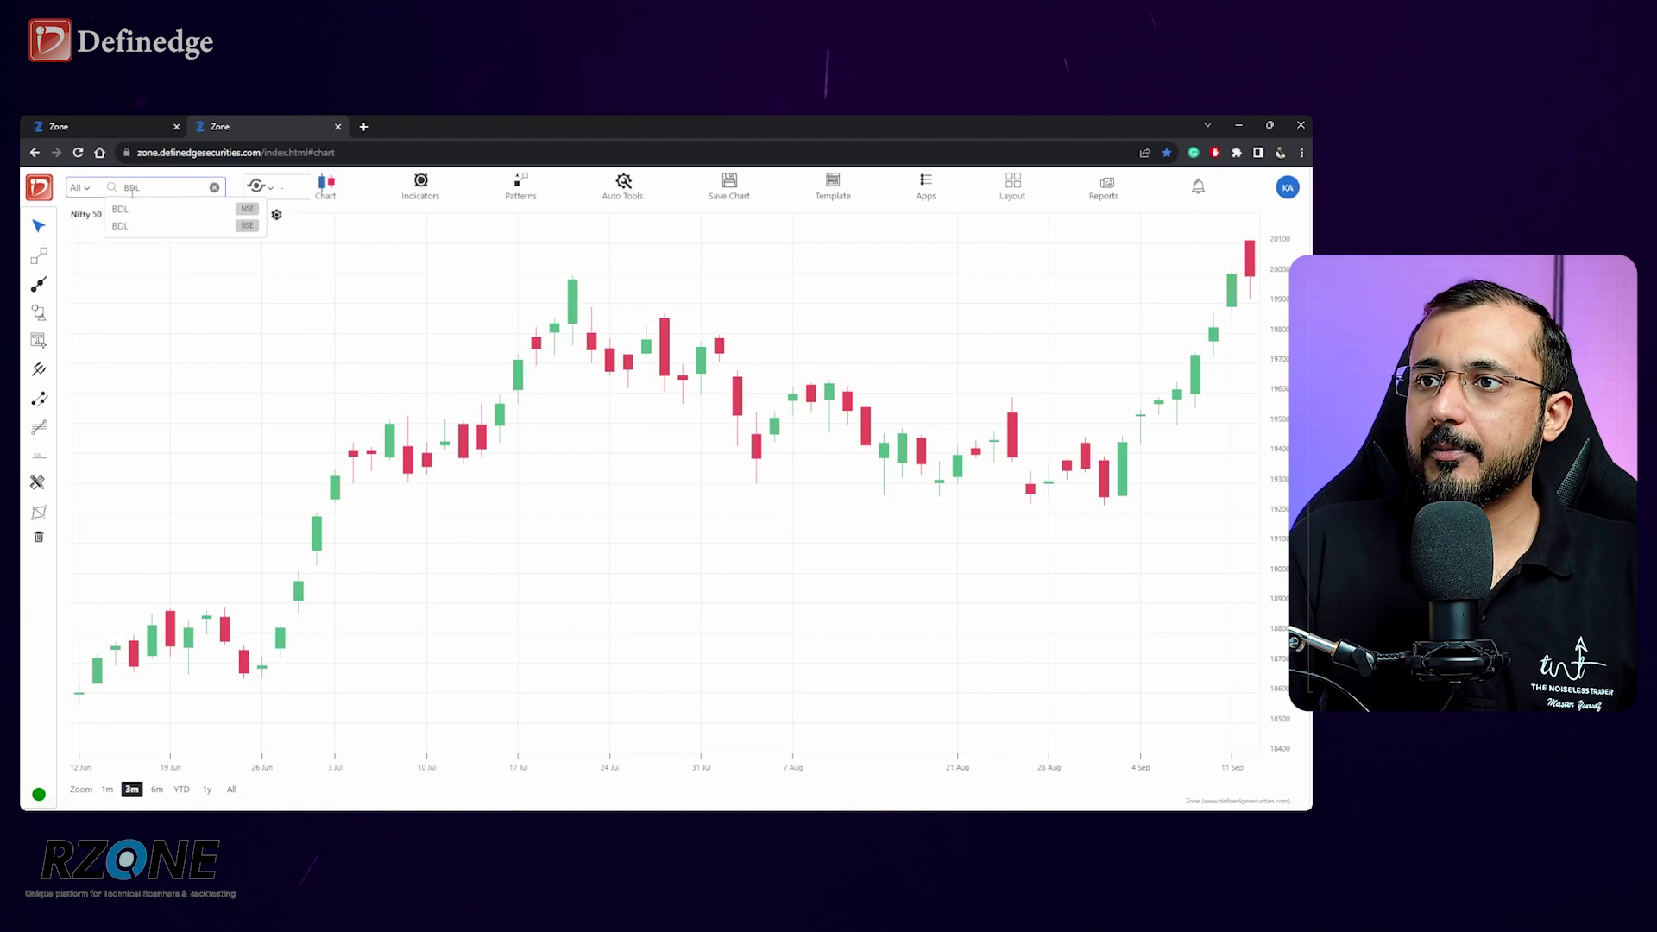
pyautogui.click(135, 209)
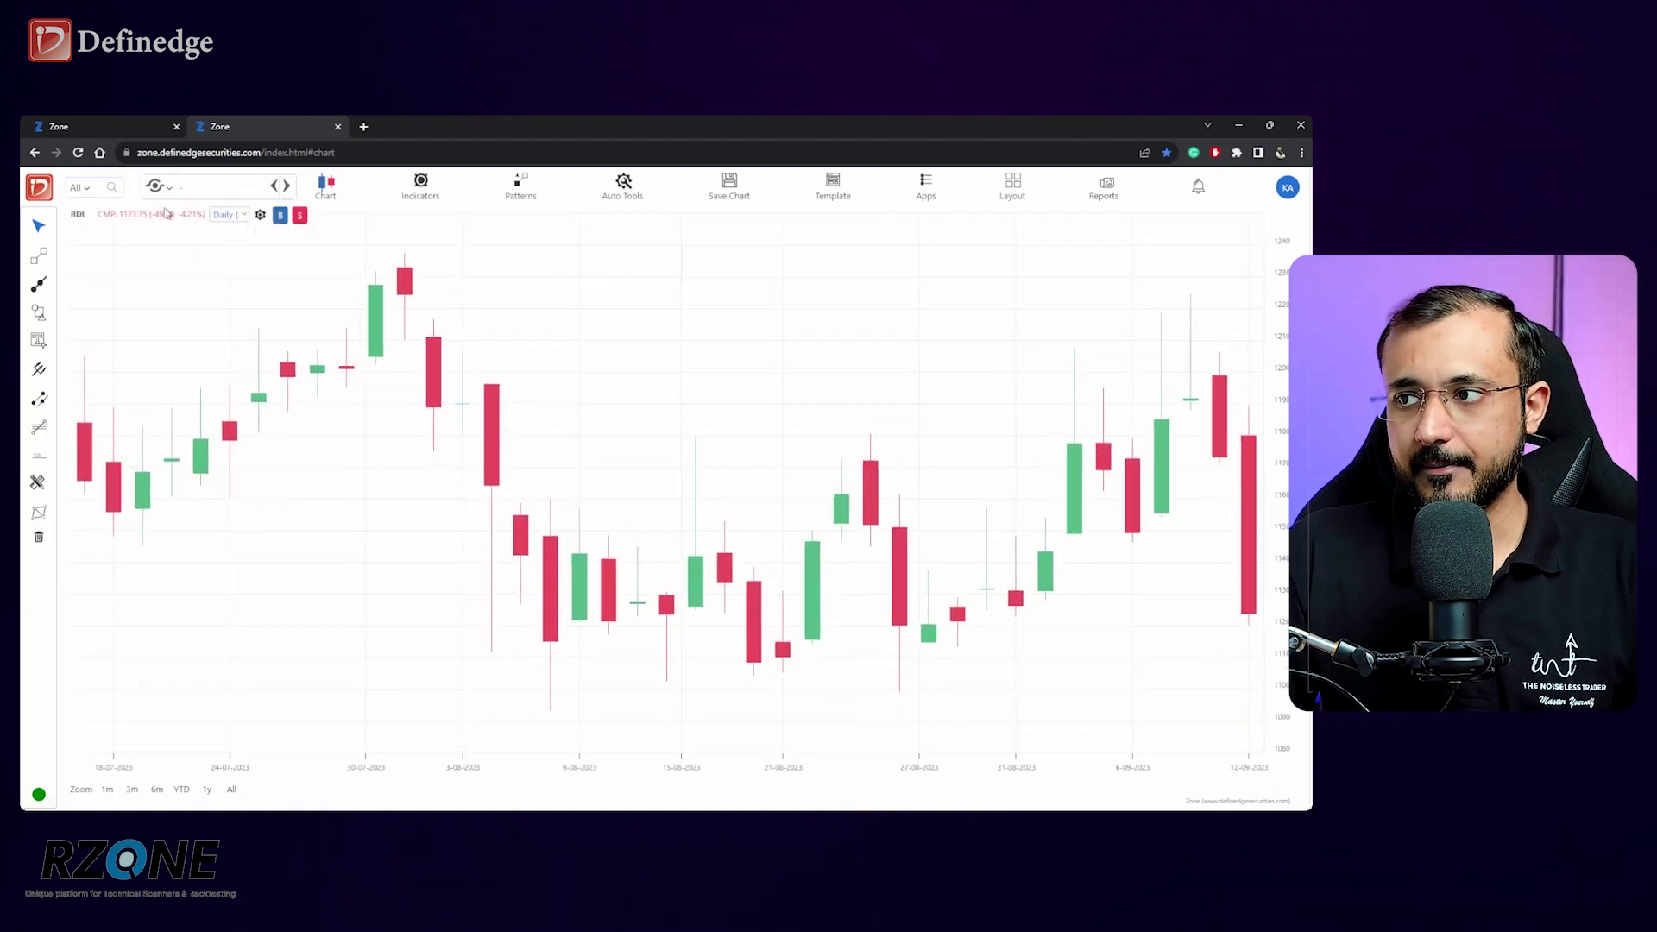
pyautogui.click(238, 216)
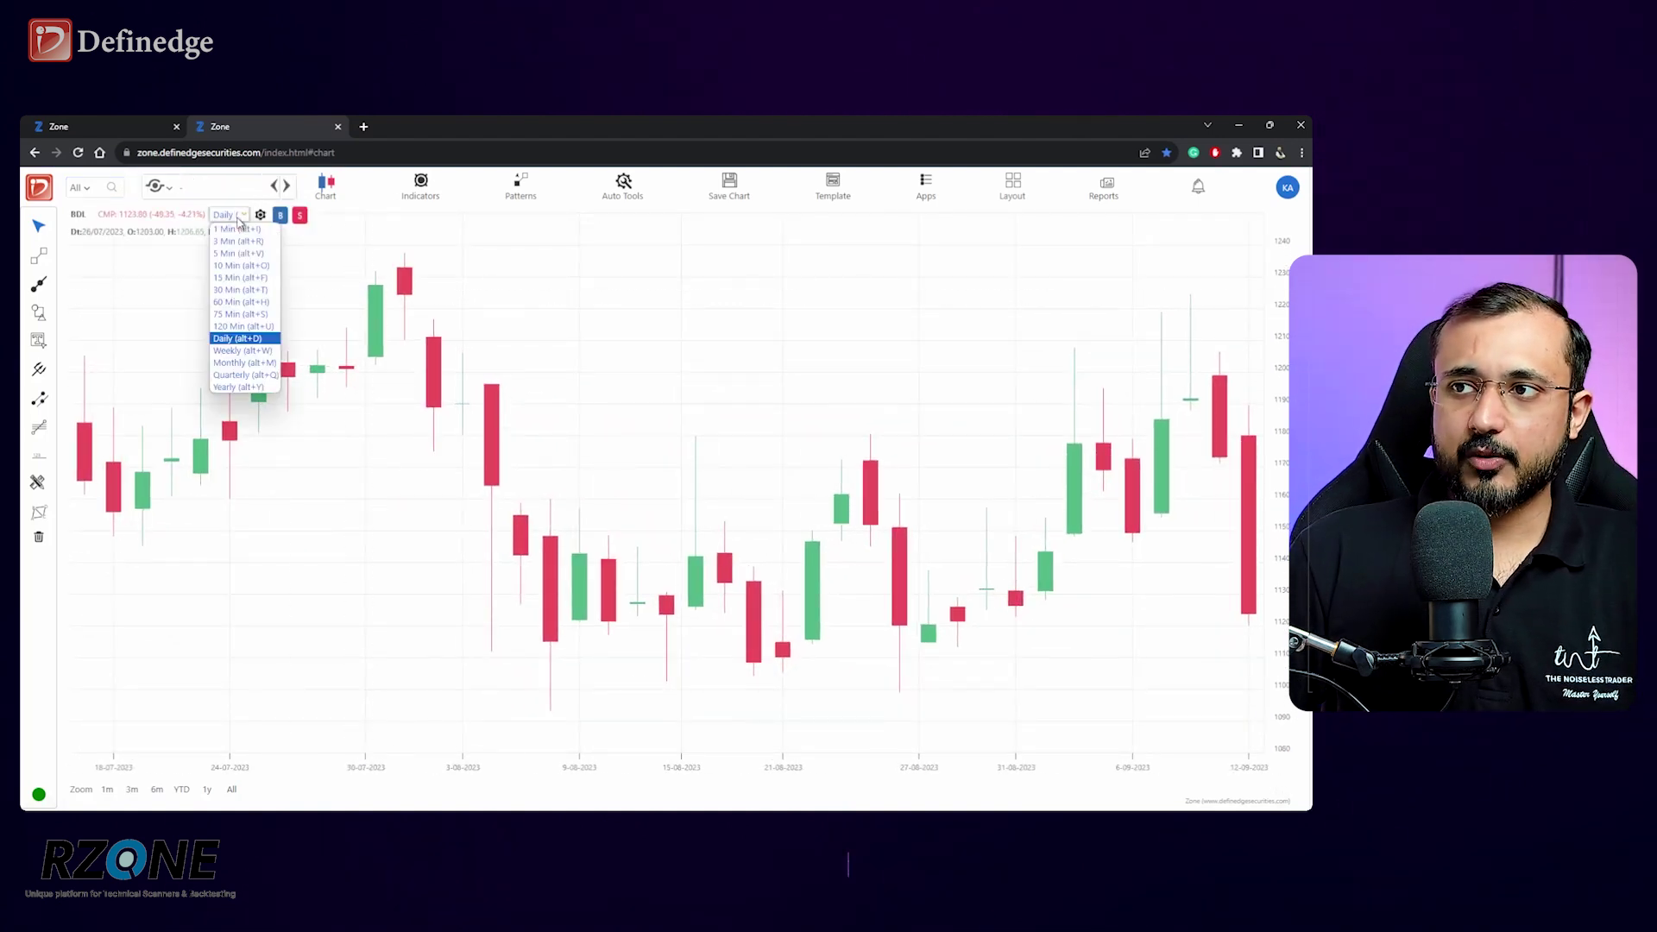
pyautogui.click(243, 363)
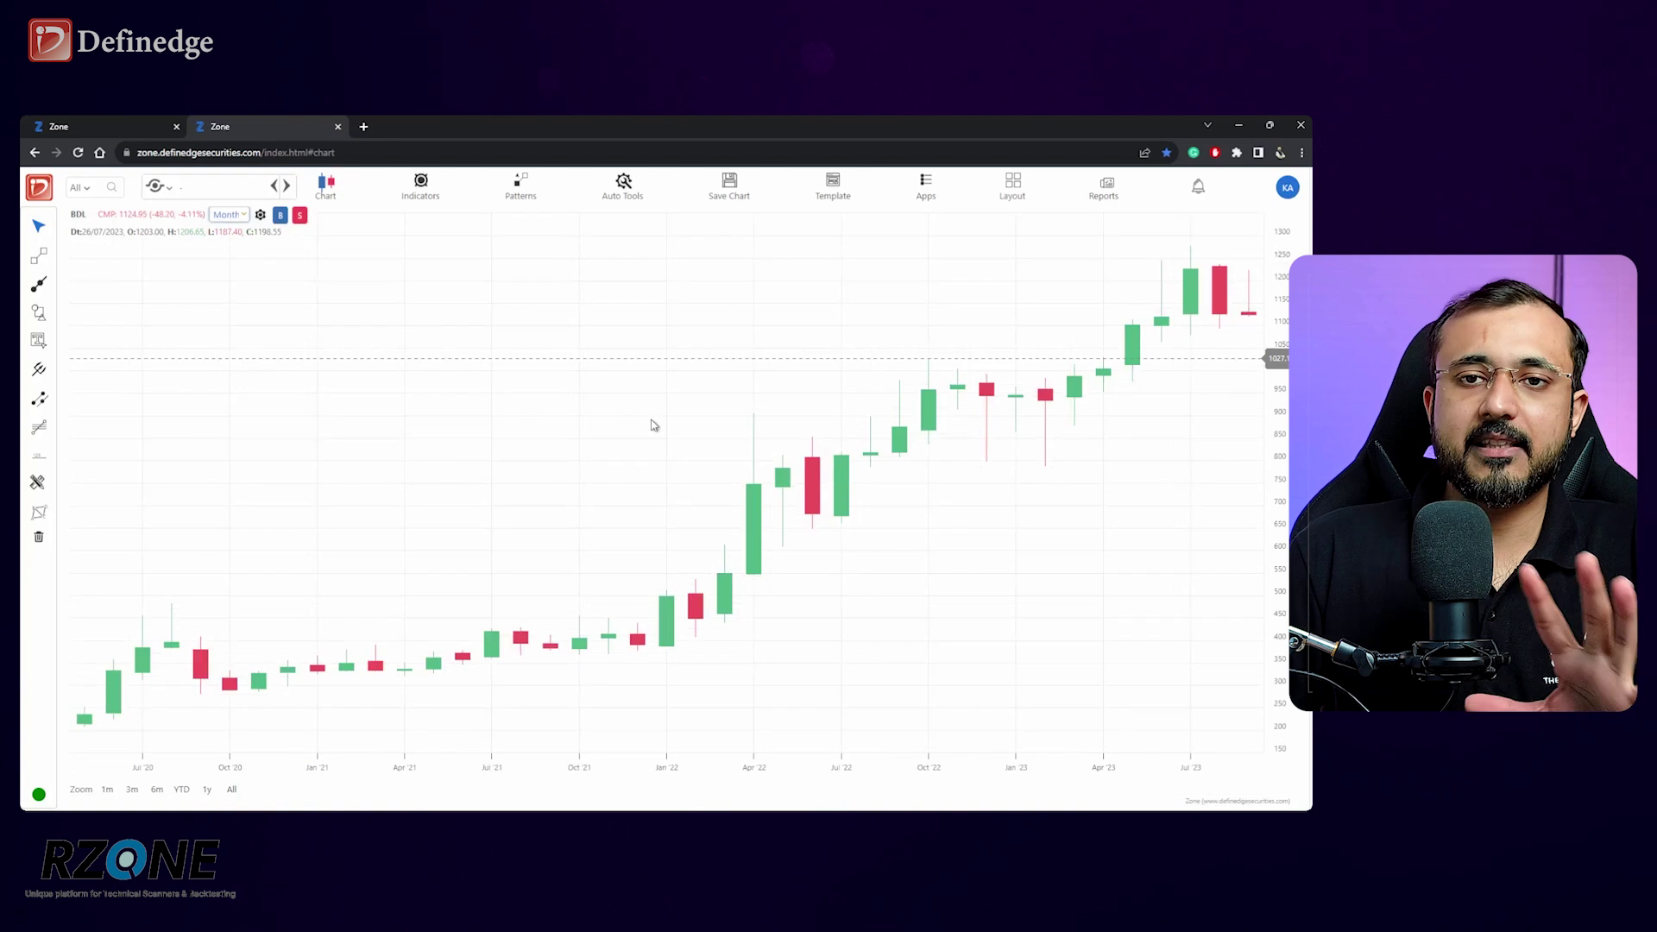
# Examine BDL's September candles on the monthly chart from 2023 back to 2020, and return to the seasonality scan results
pyautogui.scroll(5, 965, 455)
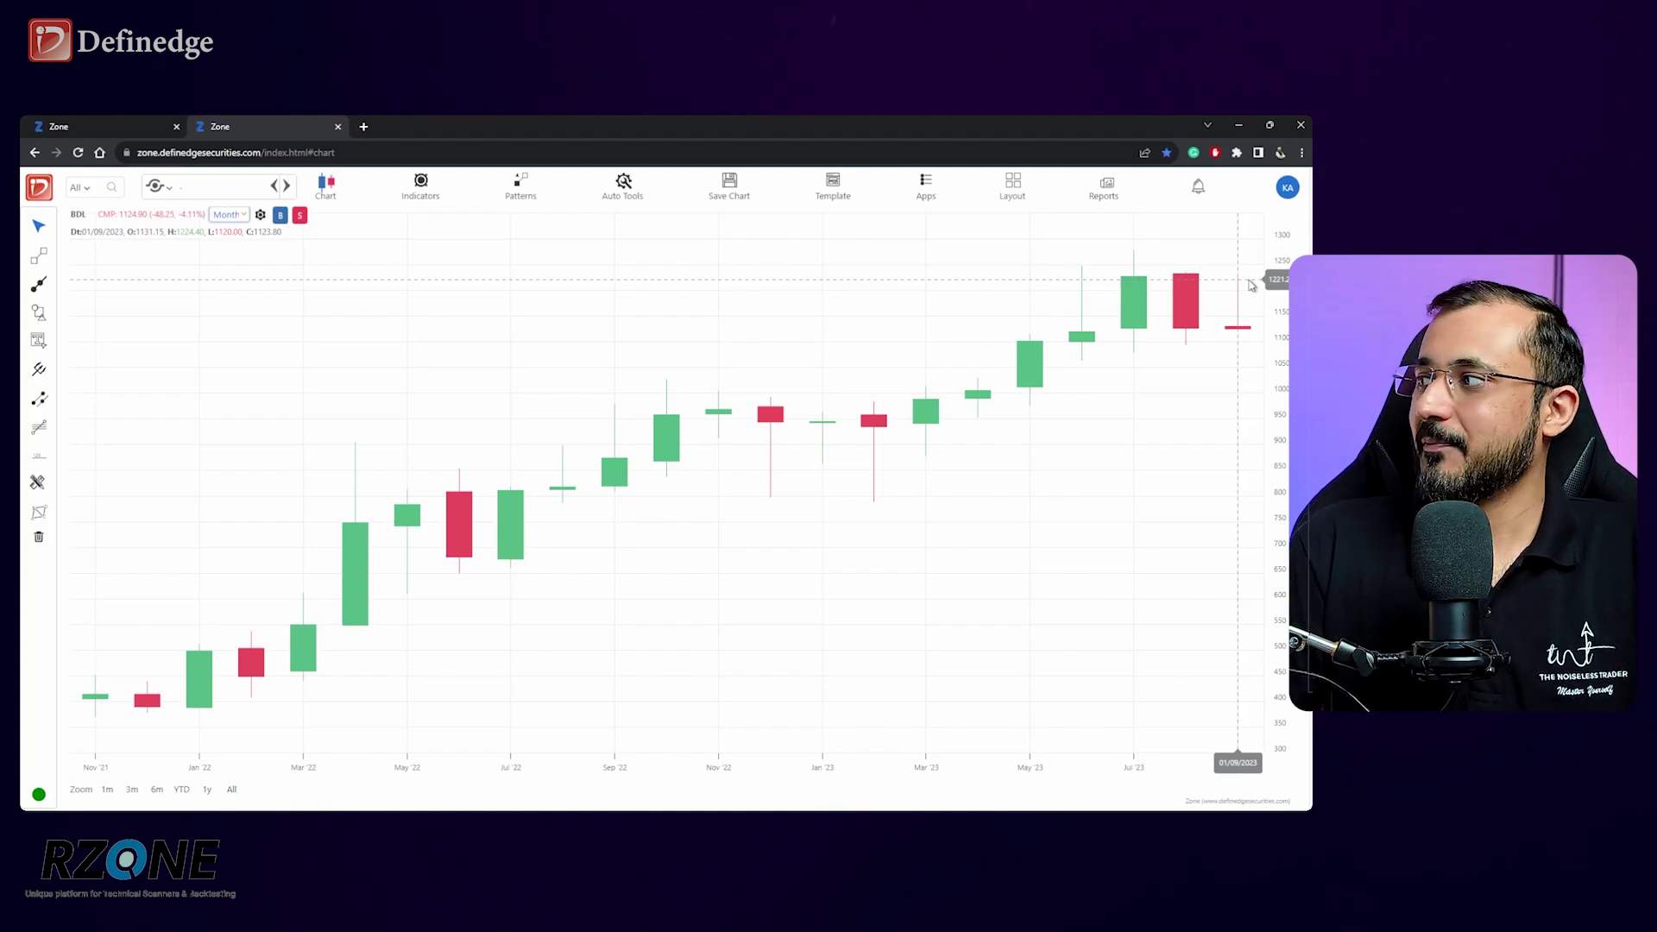
pyautogui.scroll(2, 1252, 285)
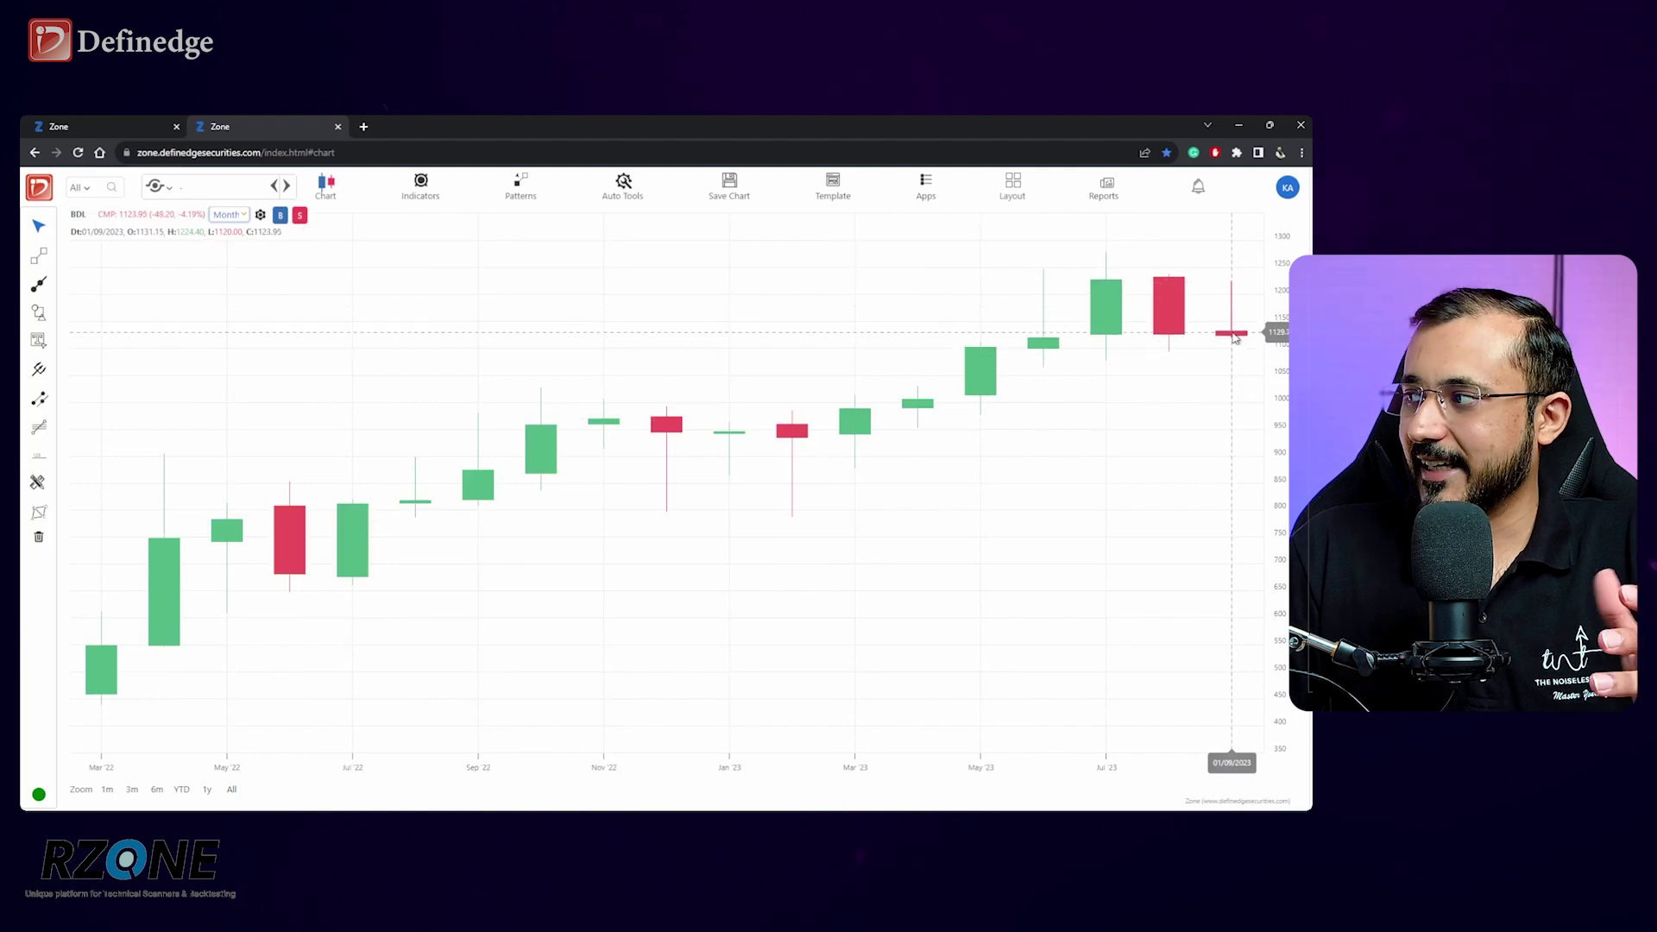
pyautogui.scroll(-1, 1232, 341)
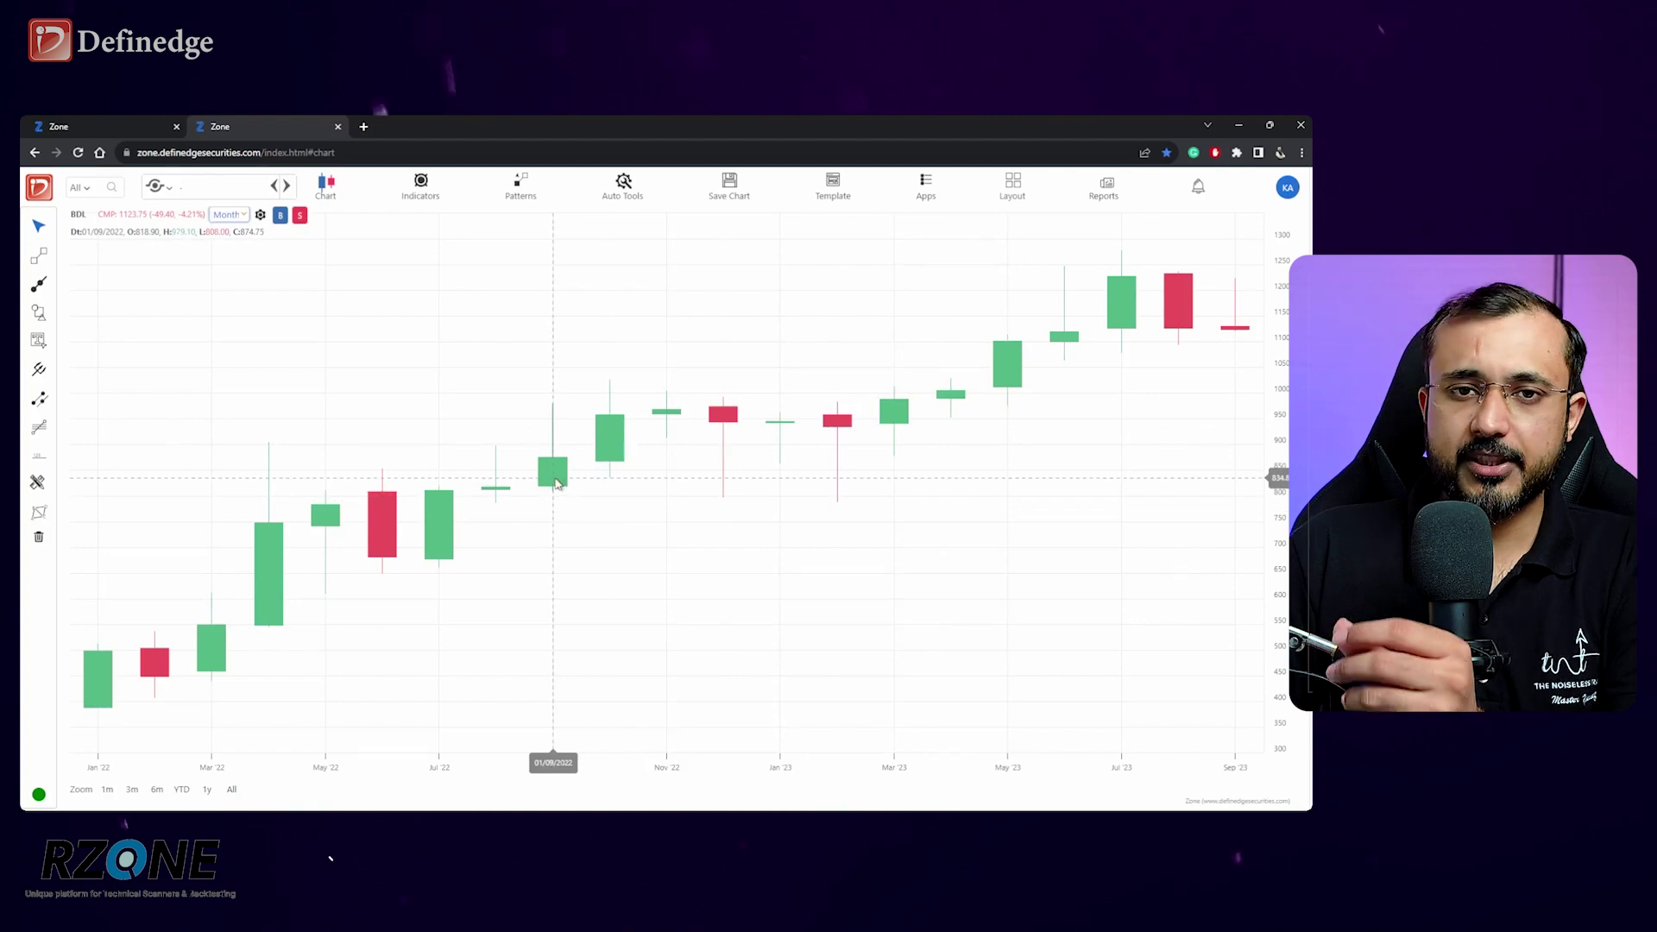
pyautogui.scroll(-1, 557, 483)
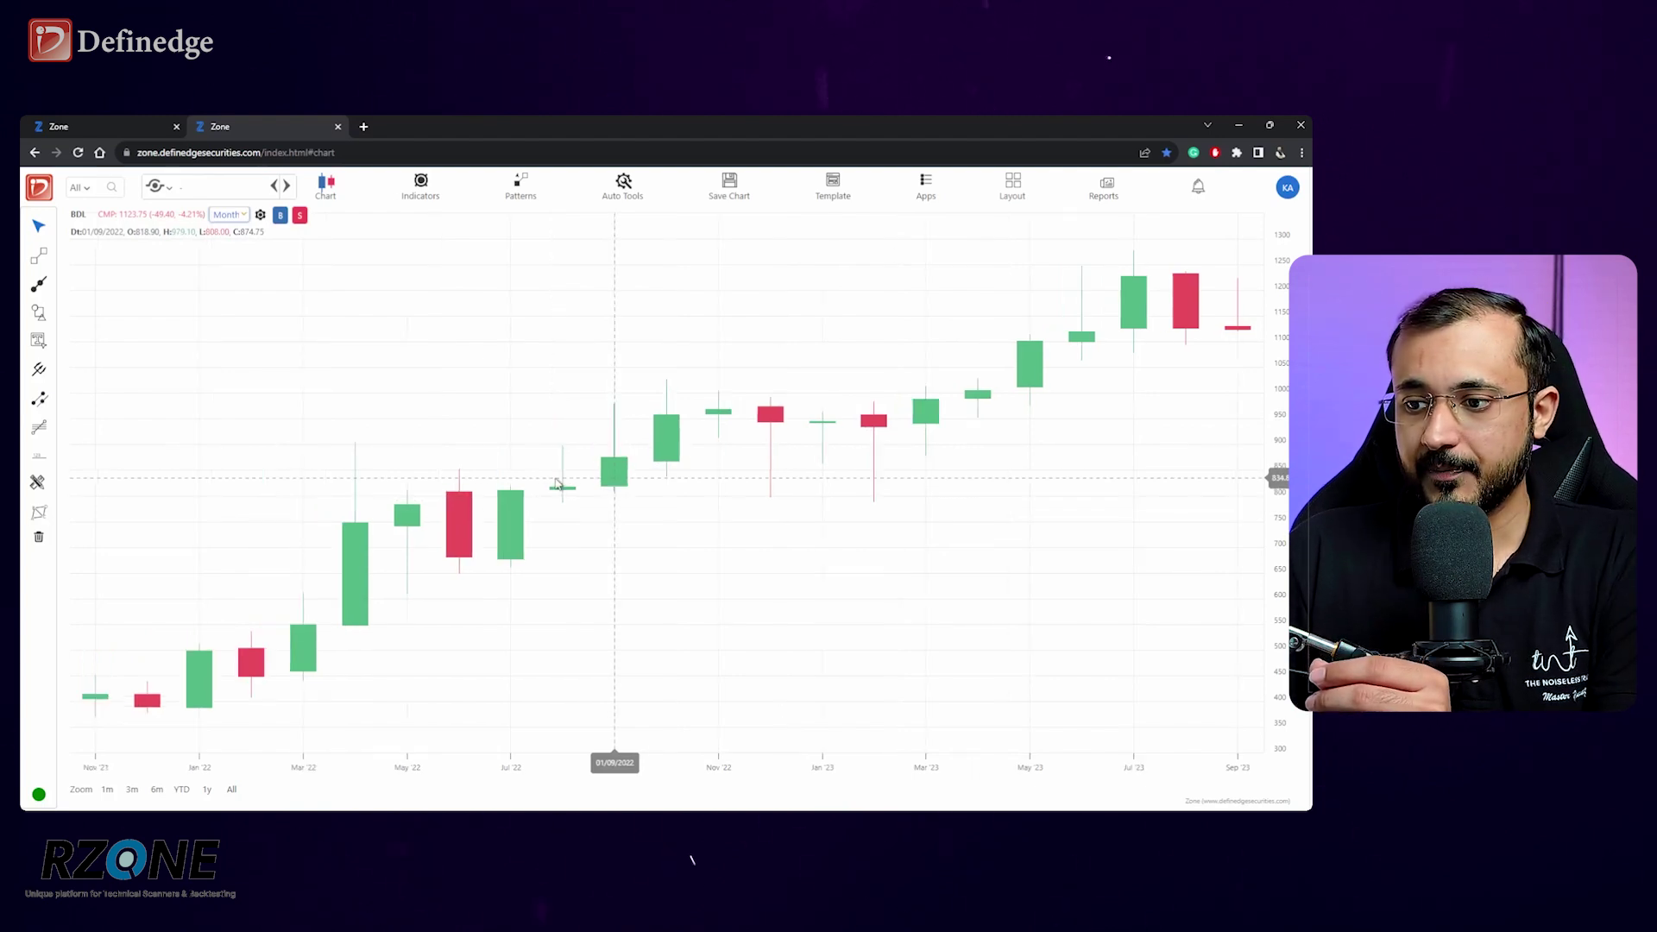
pyautogui.scroll(-2, 470, 535)
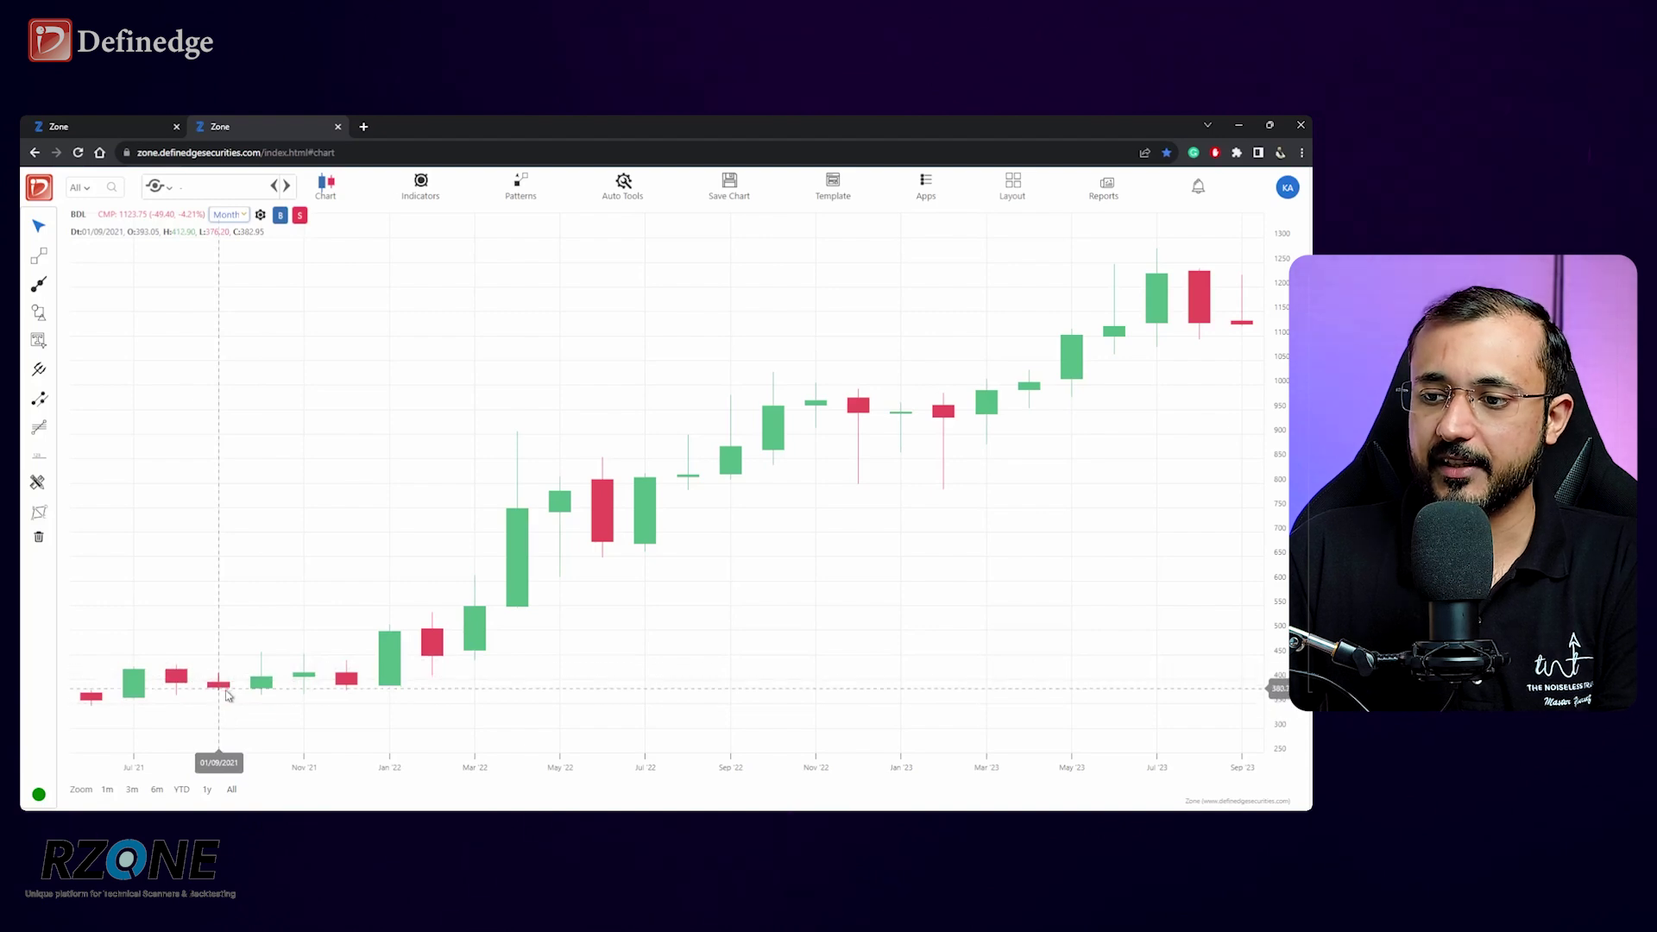
pyautogui.scroll(-3, 227, 695)
pyautogui.moveTo(229, 703); pyautogui.dragTo(396, 695)
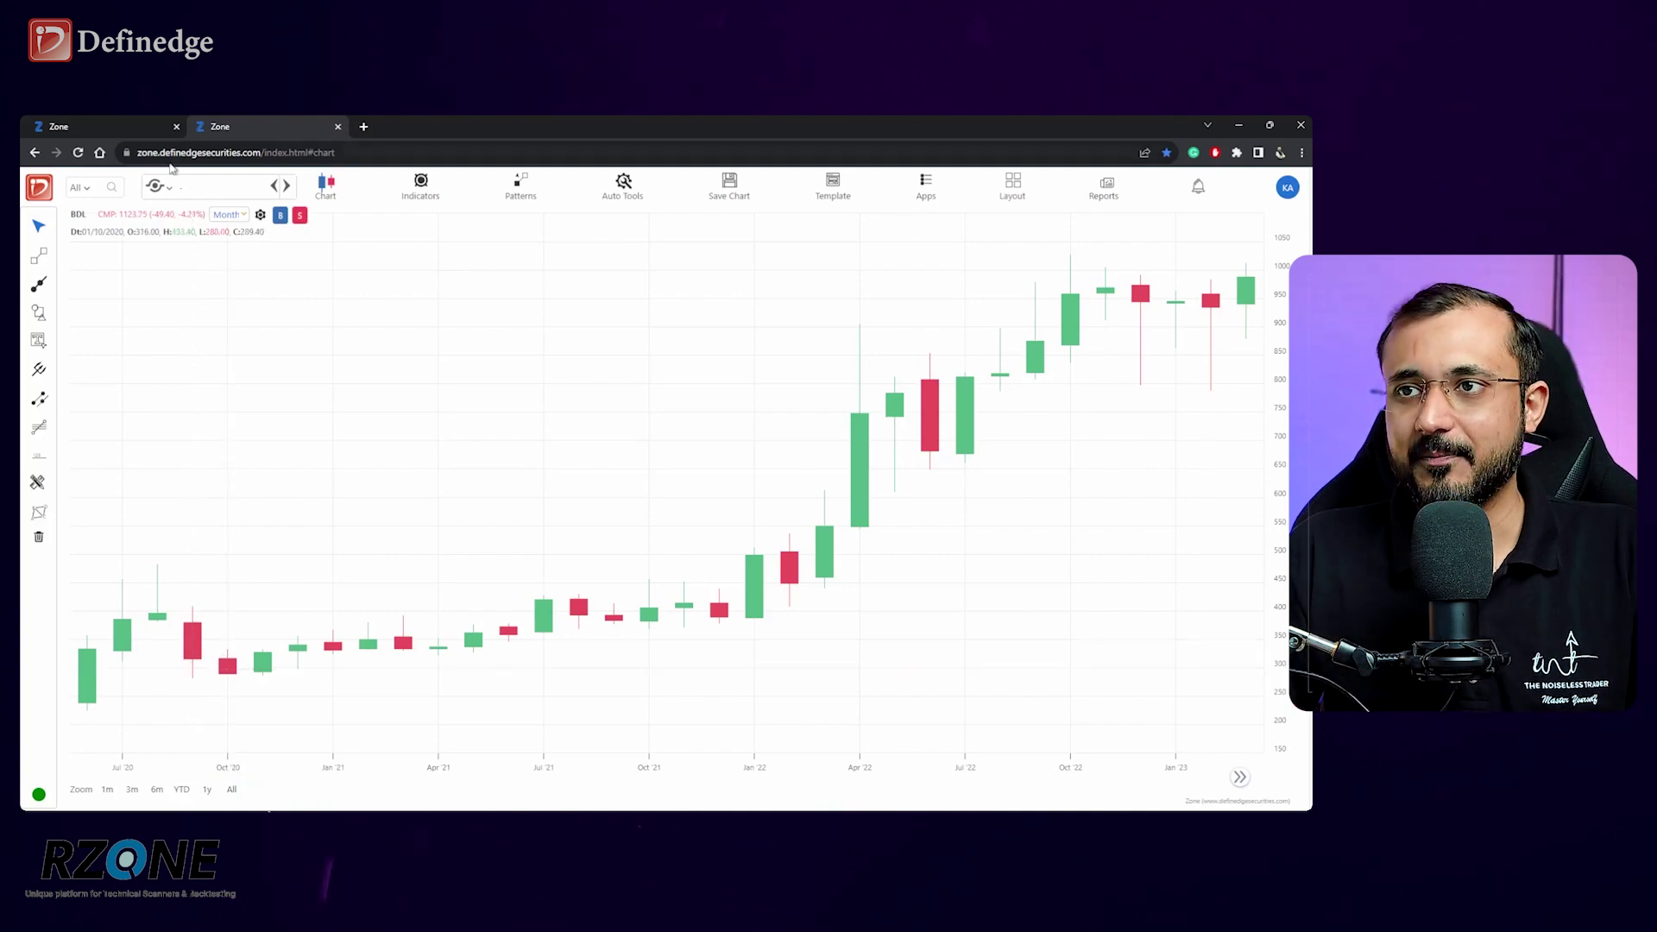
pyautogui.click(115, 126)
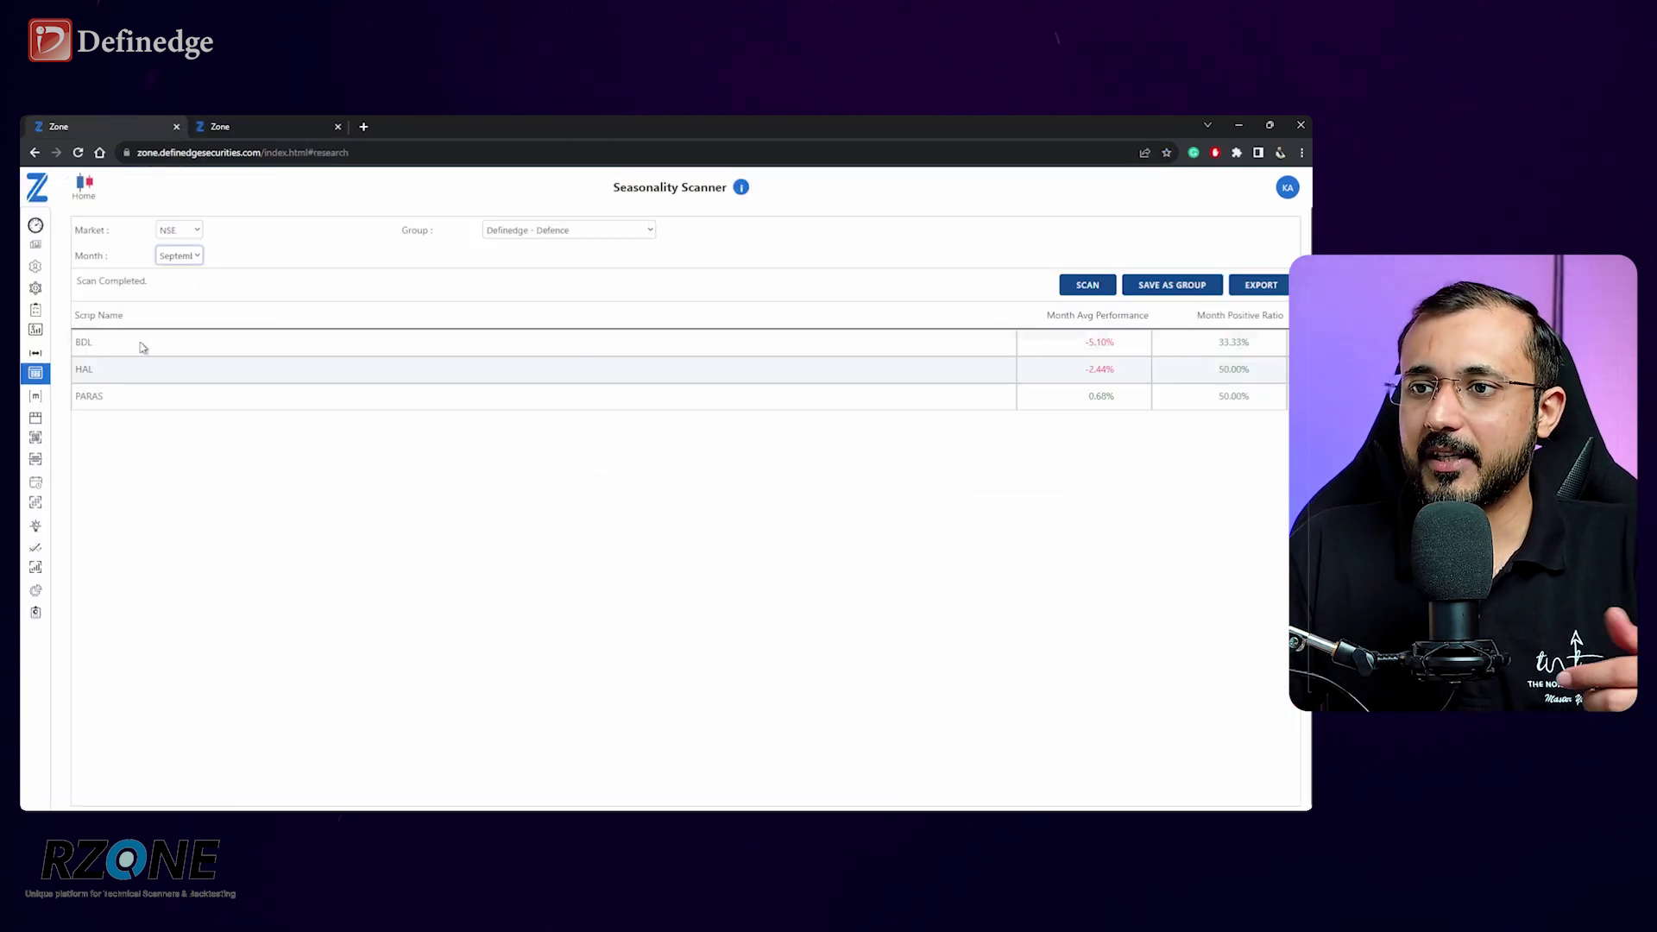
# Switch back to the chart page and load HAL on the monthly chart
pyautogui.moveTo(85, 378)
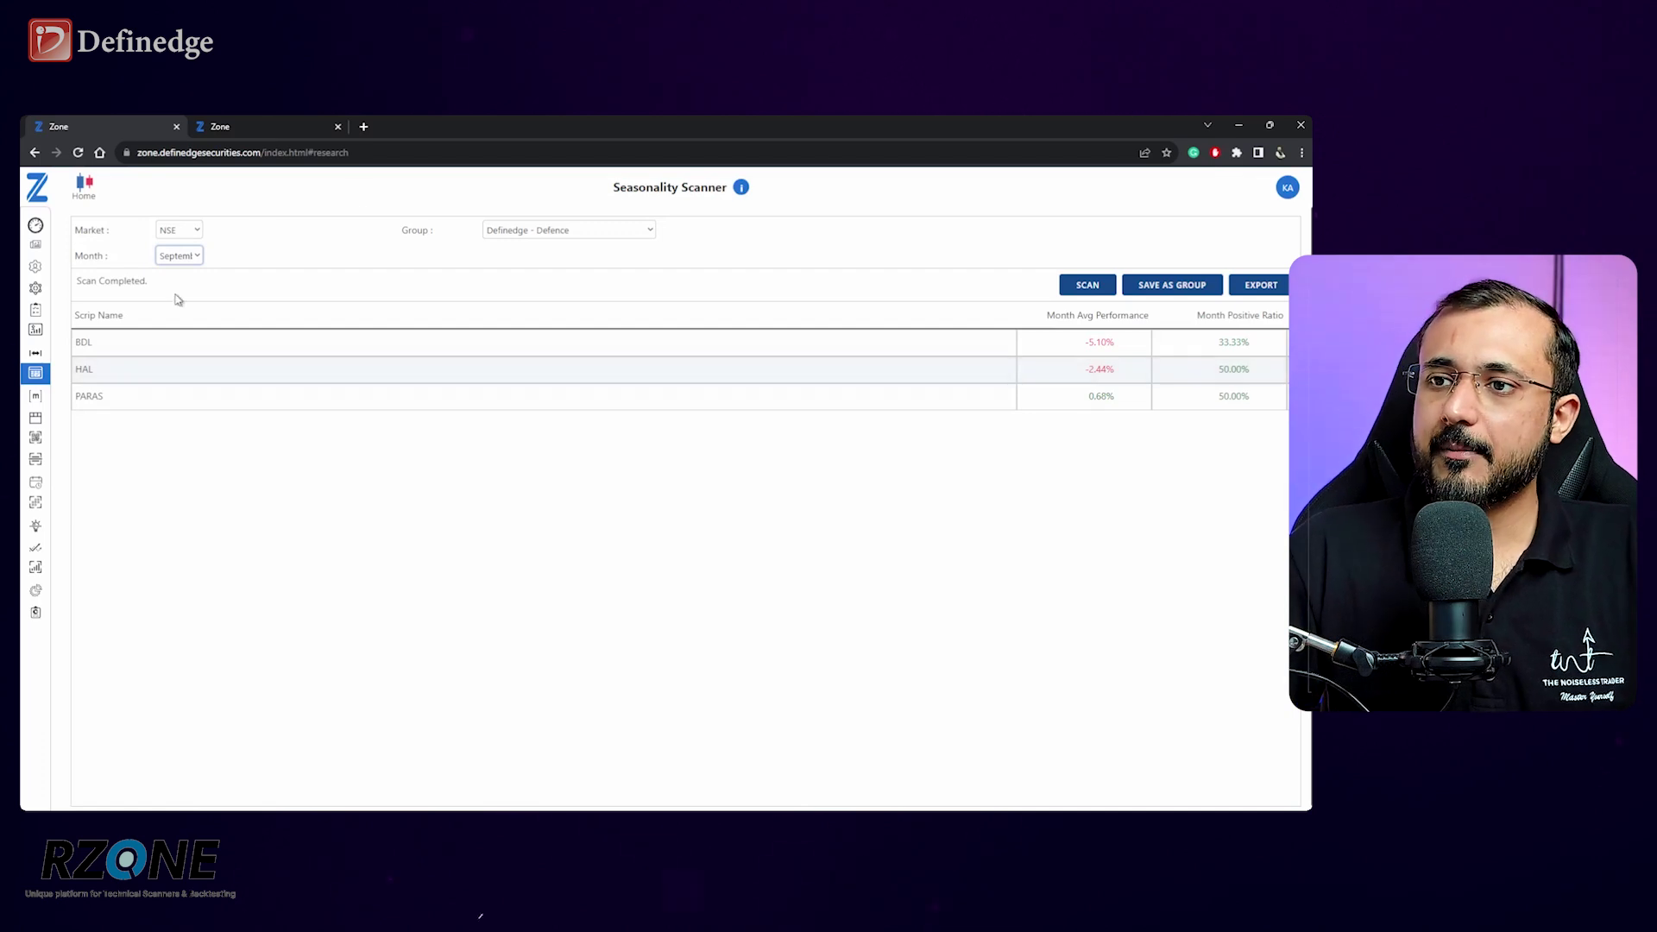
pyautogui.click(226, 129)
pyautogui.click(115, 189)
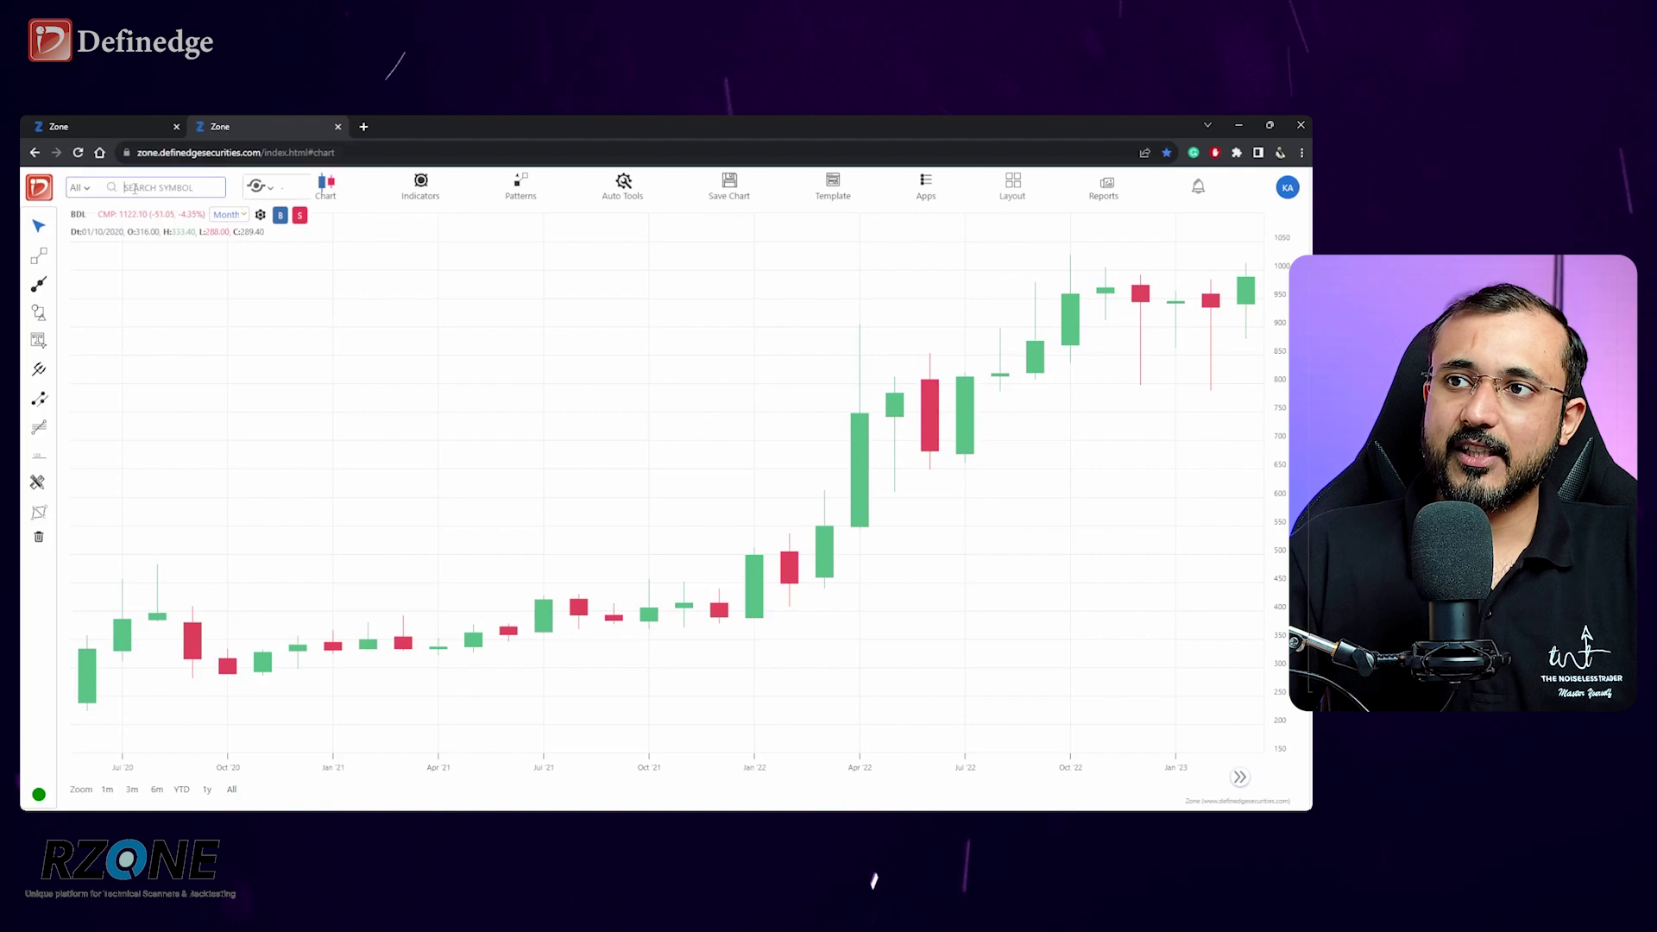
pyautogui.write('HAL')
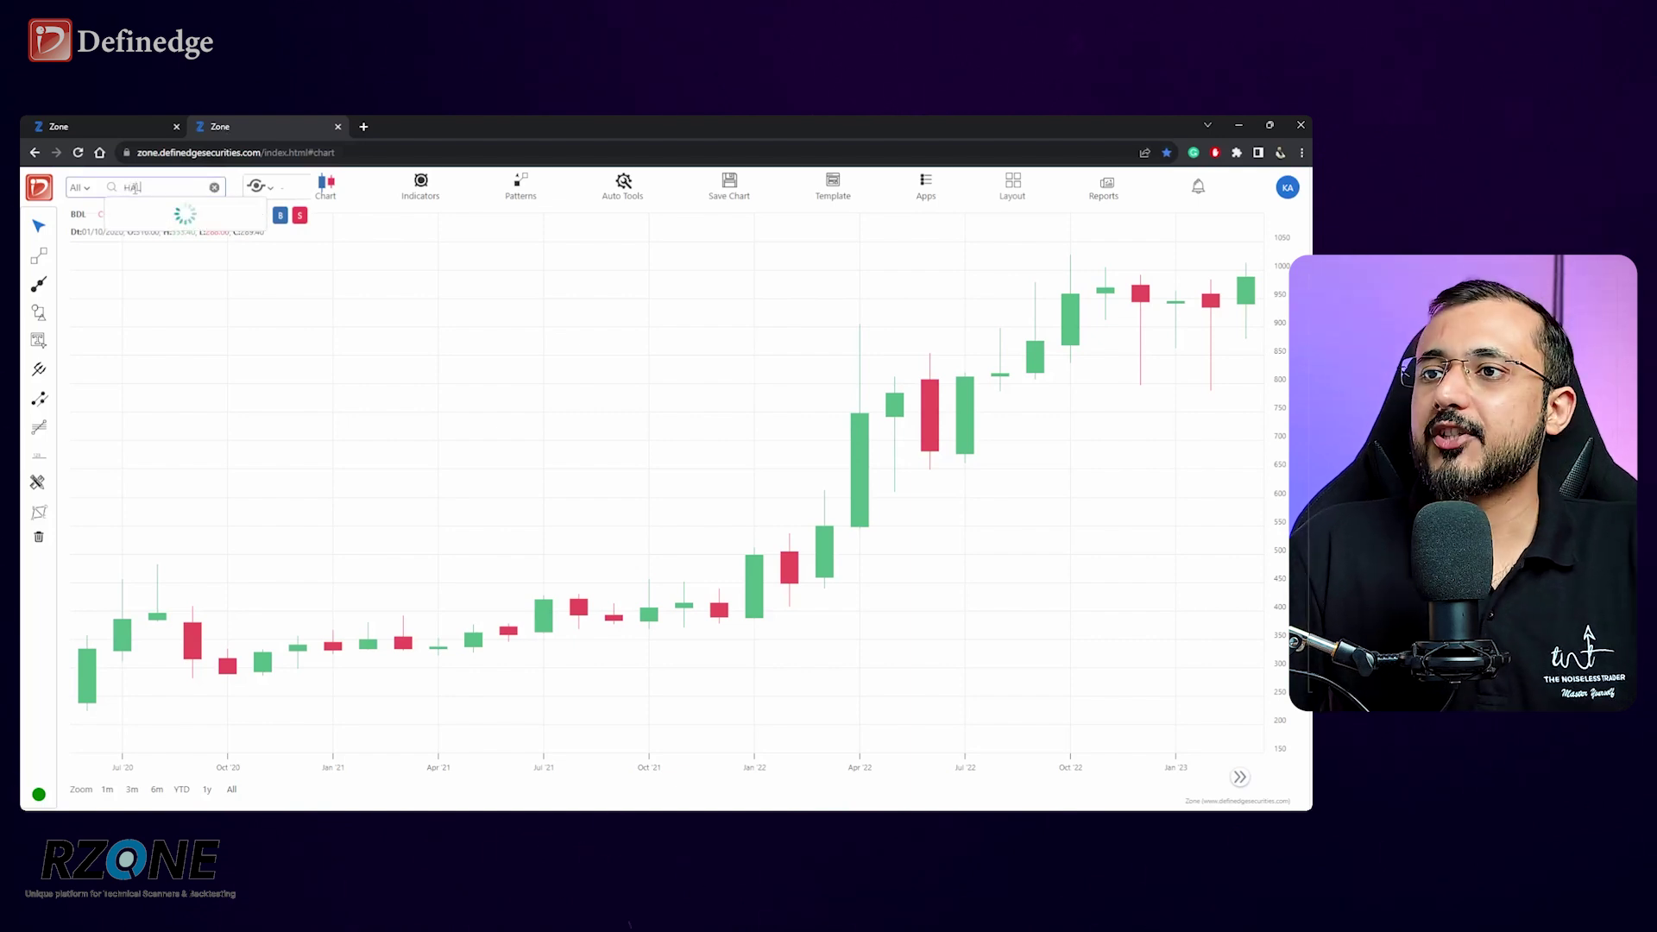
pyautogui.click(145, 210)
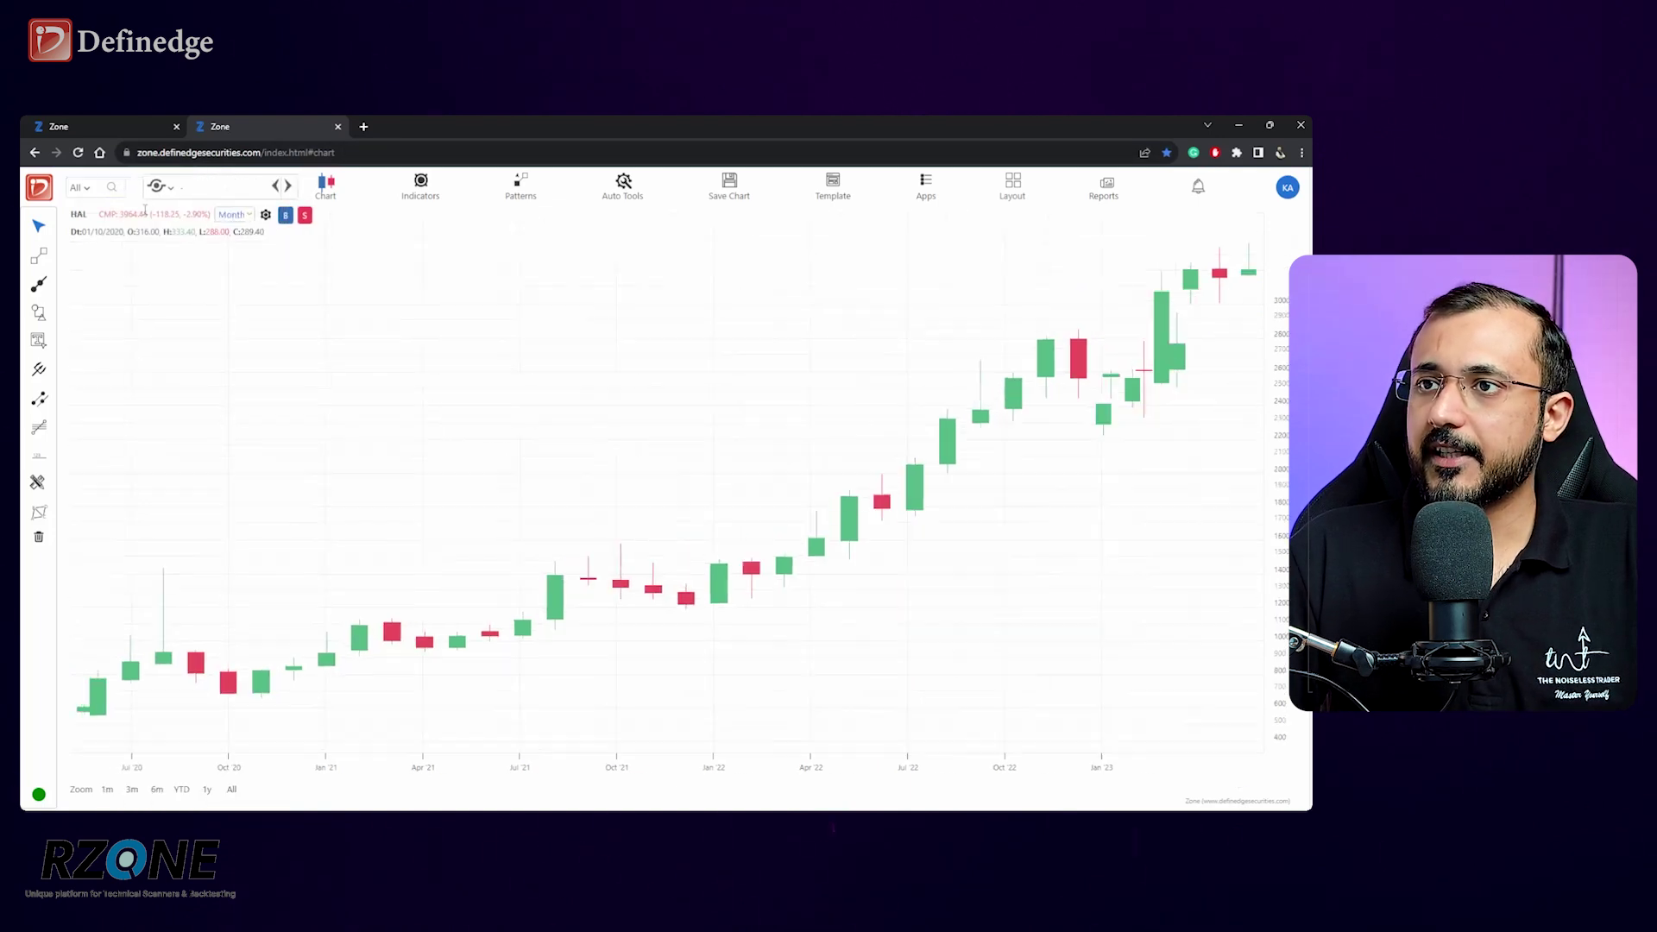
# Examine HAL's September candles on the monthly chart back to 2020, and return to the seasonality scan results
pyautogui.scroll(2, 1068, 453)
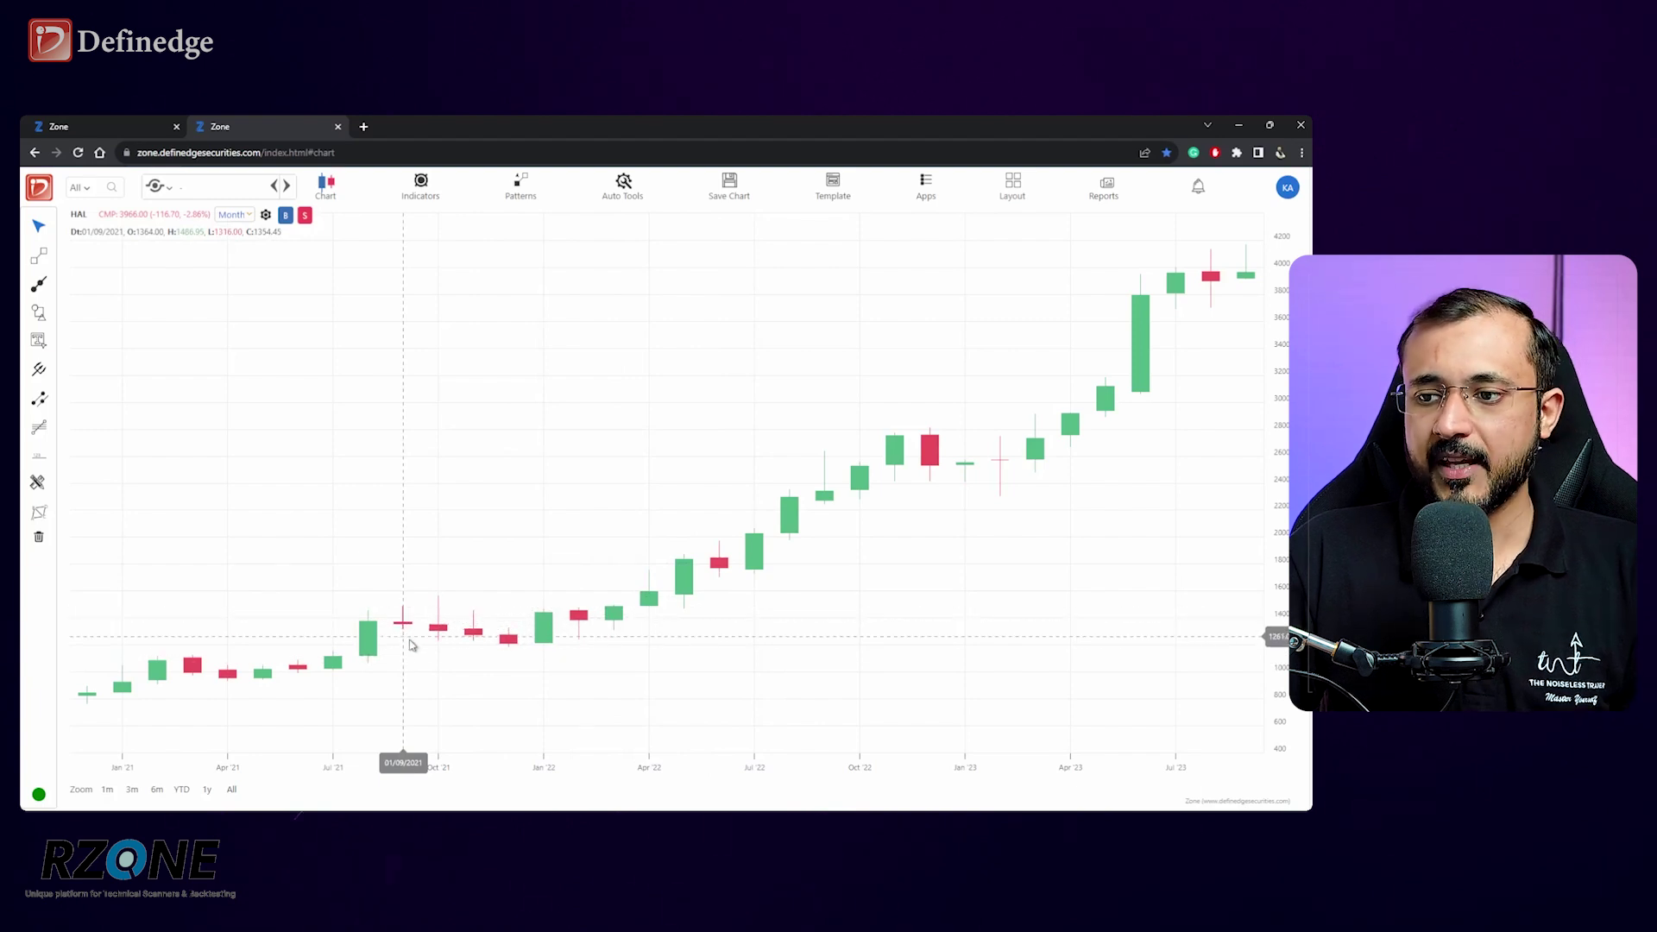
pyautogui.moveTo(425, 692); pyautogui.dragTo(573, 681)
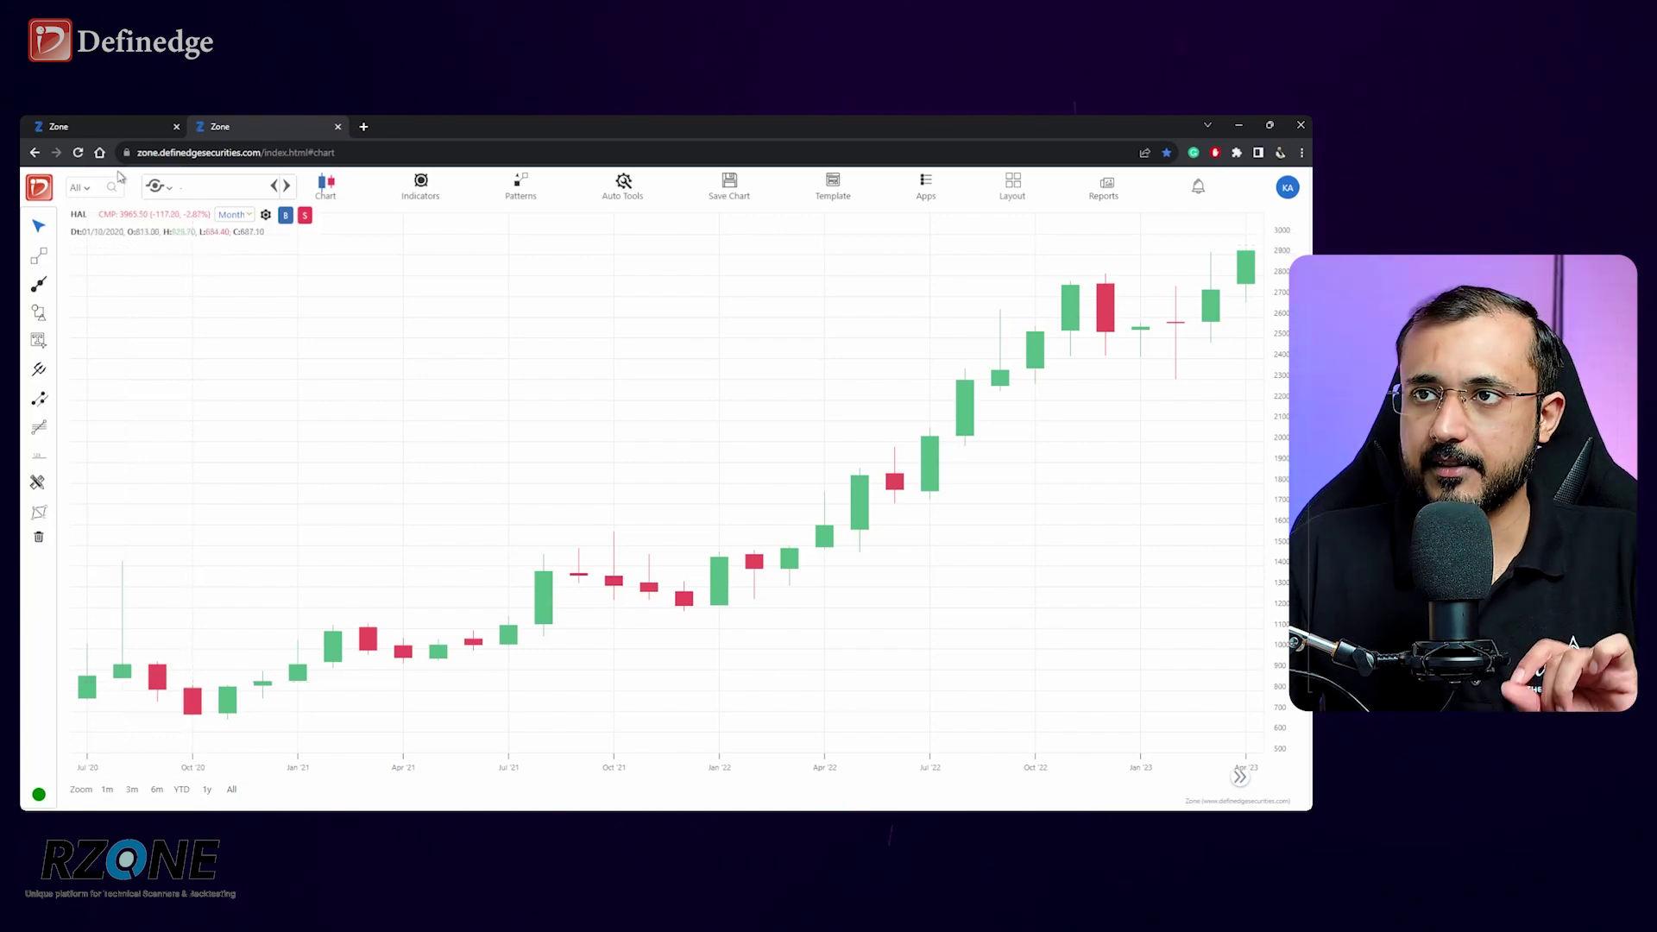
pyautogui.click(111, 126)
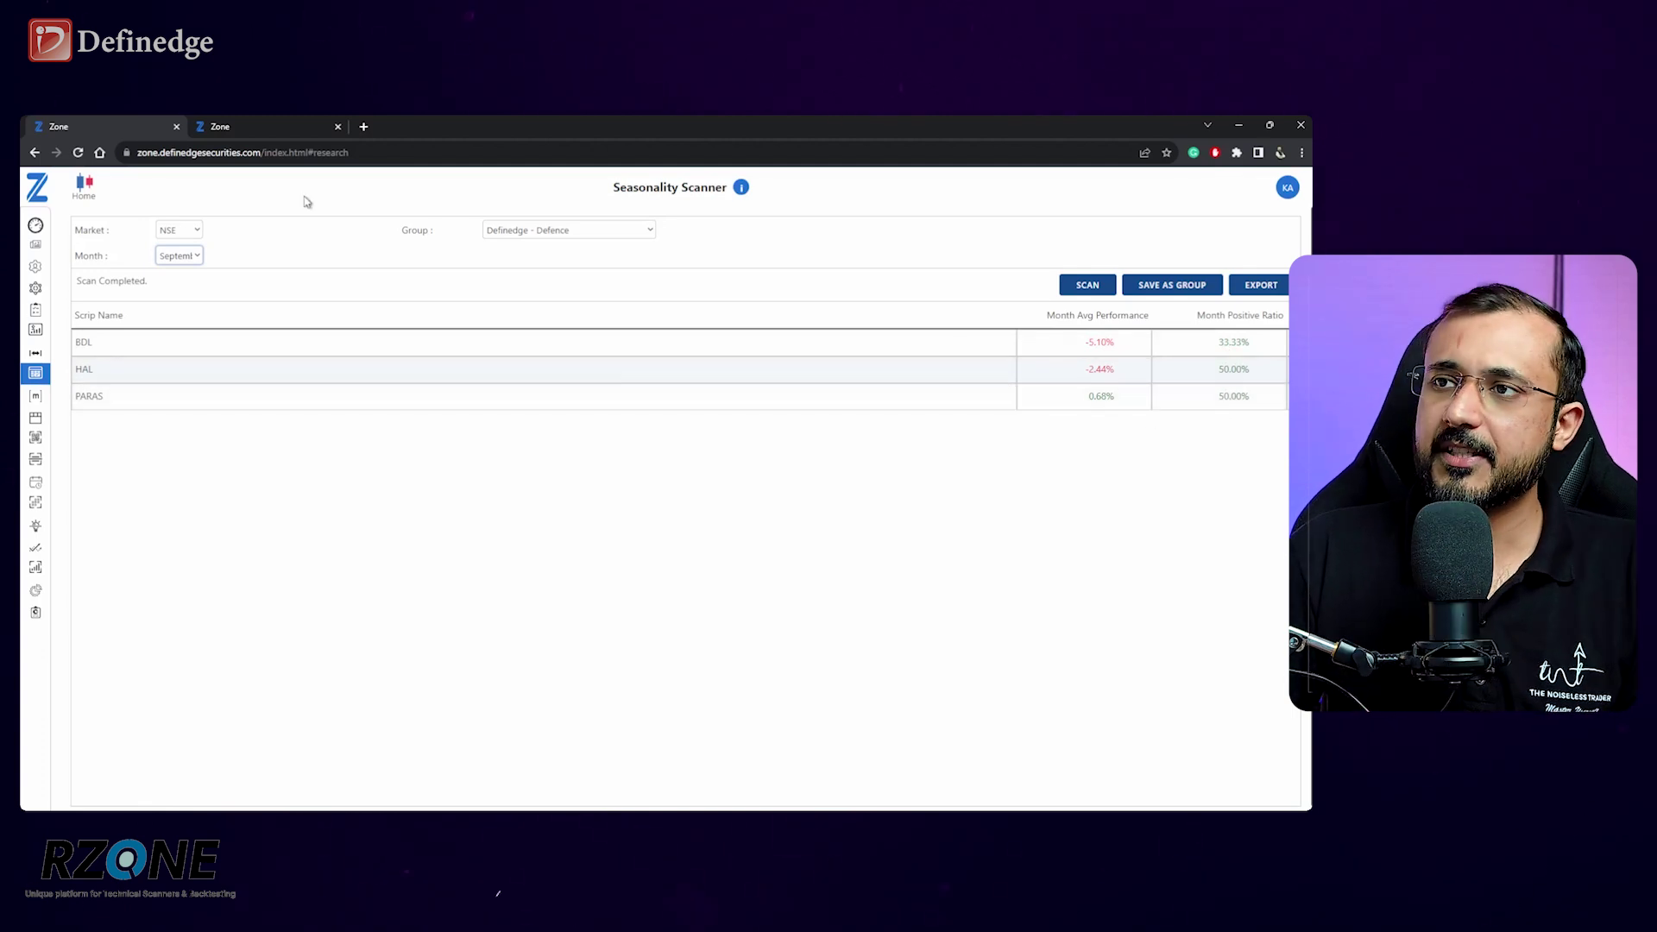
# Switch back to the chart page and load PARAS on the monthly chart
pyautogui.click(212, 129)
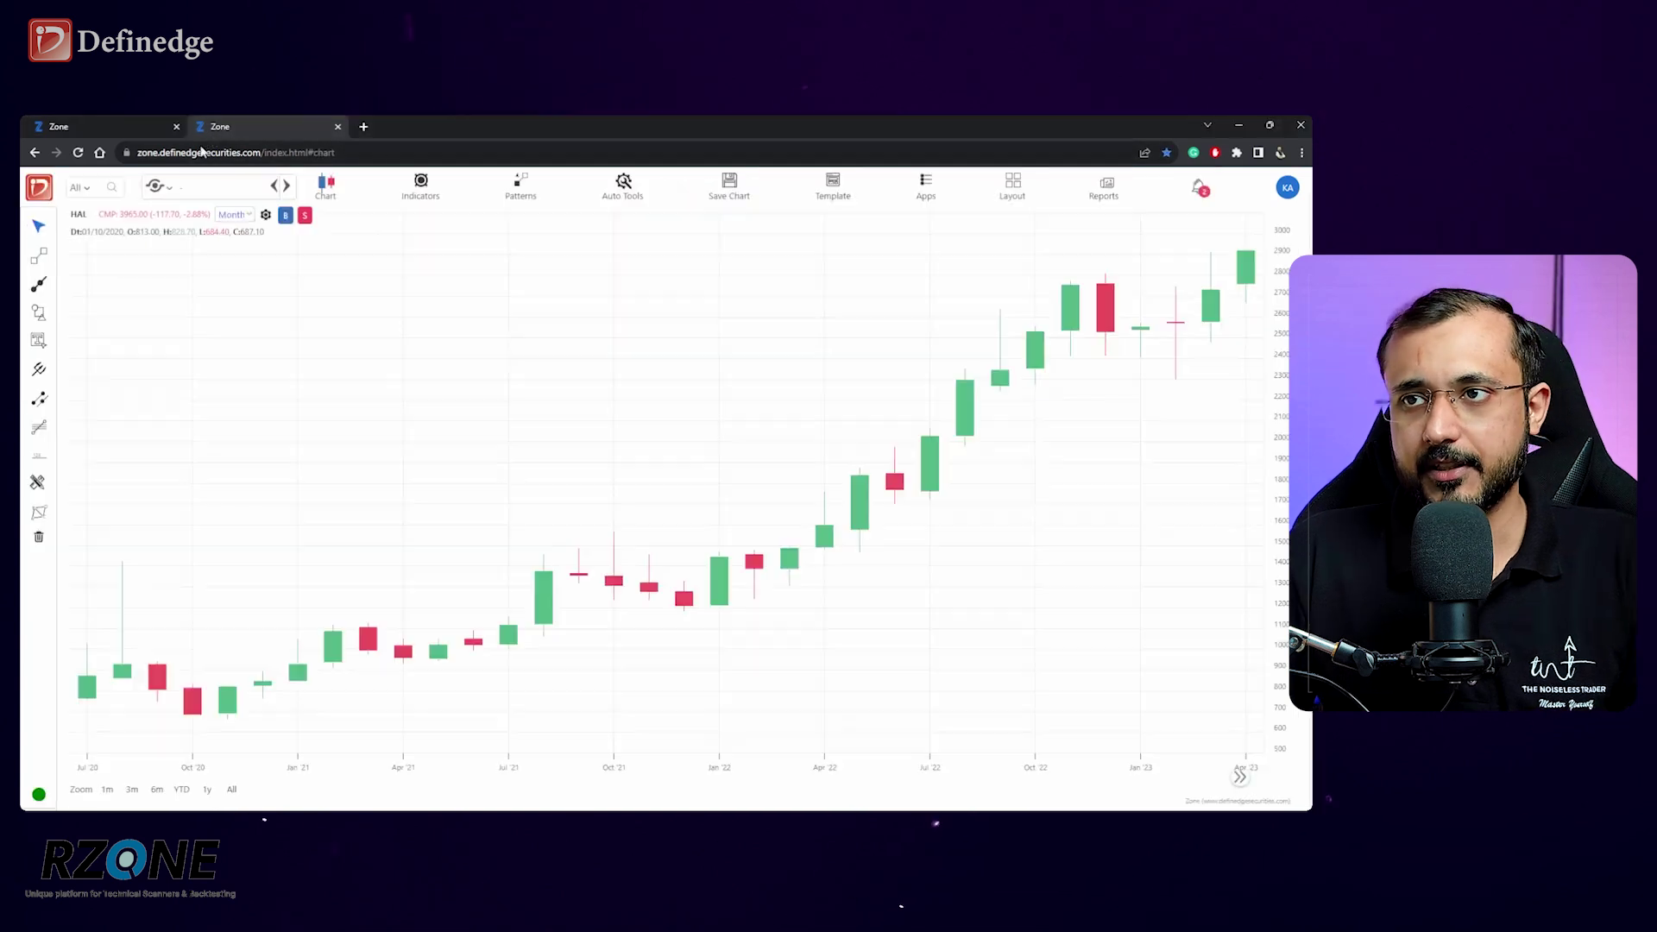
pyautogui.click(129, 188)
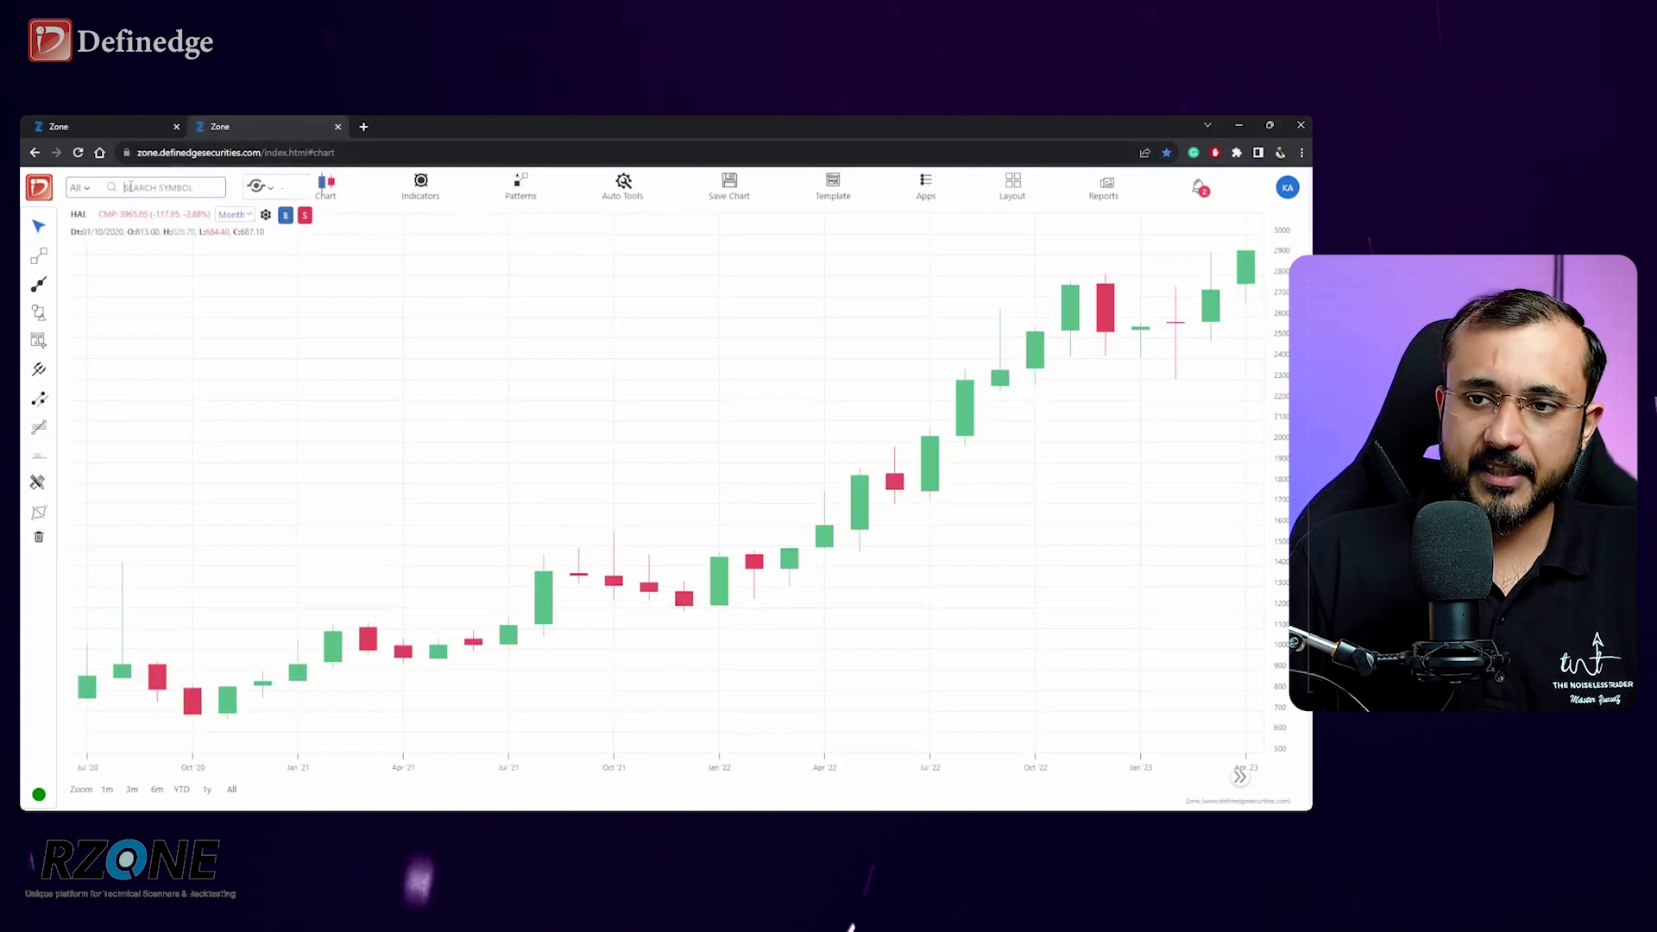
pyautogui.write('PARAS')
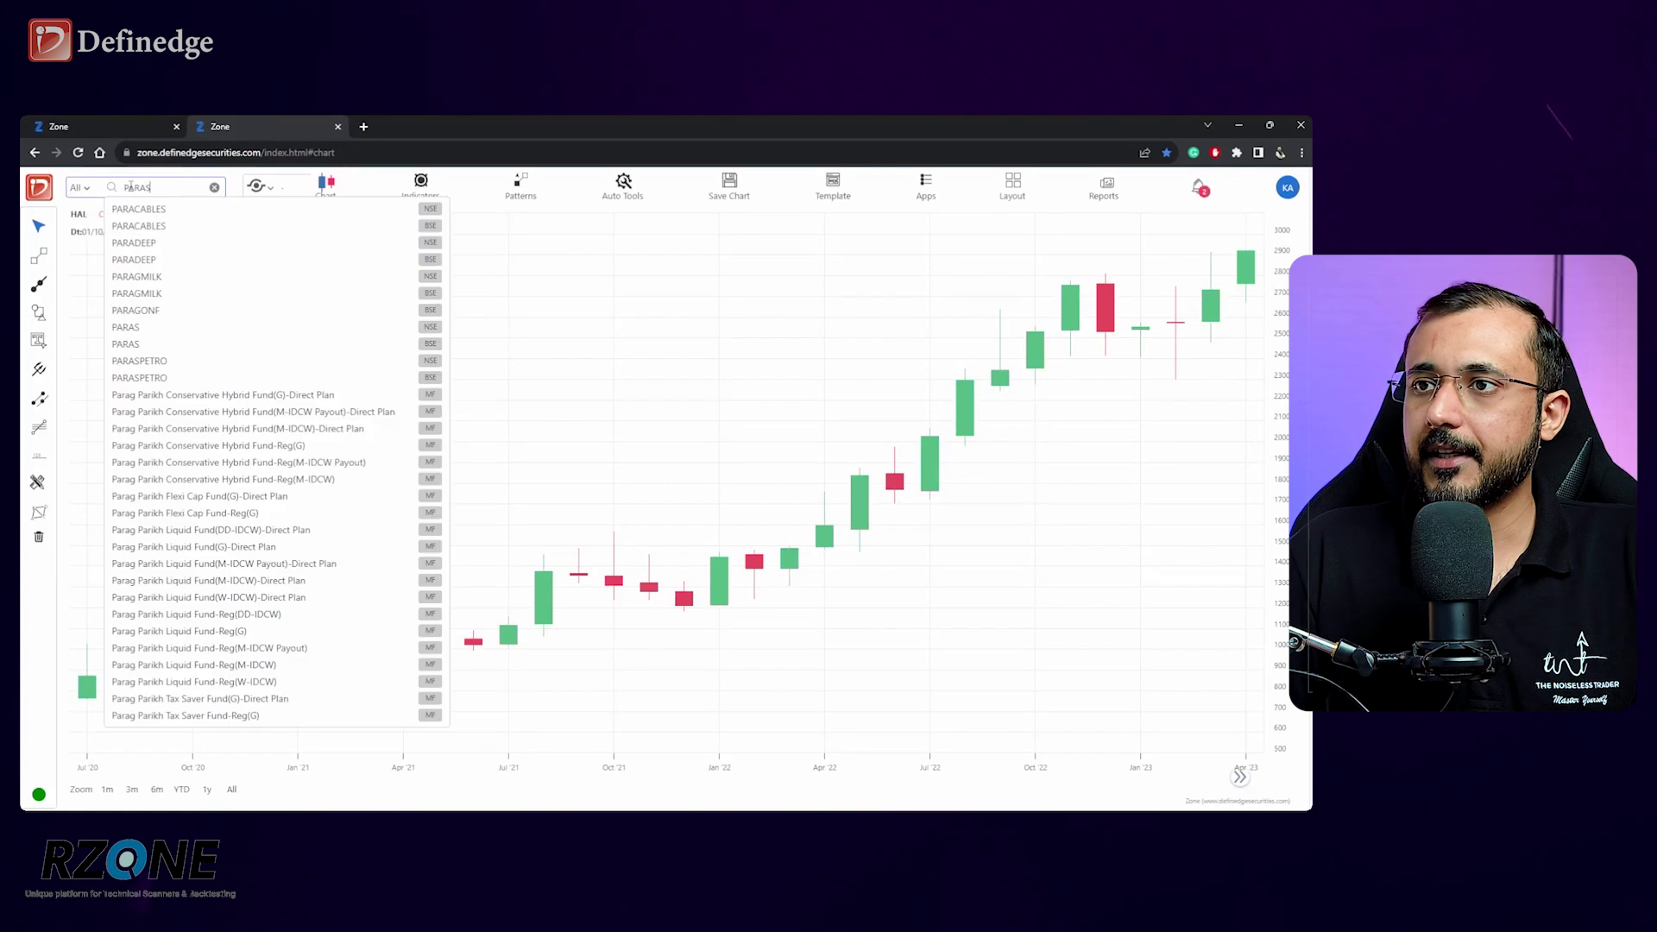
pyautogui.click(140, 207)
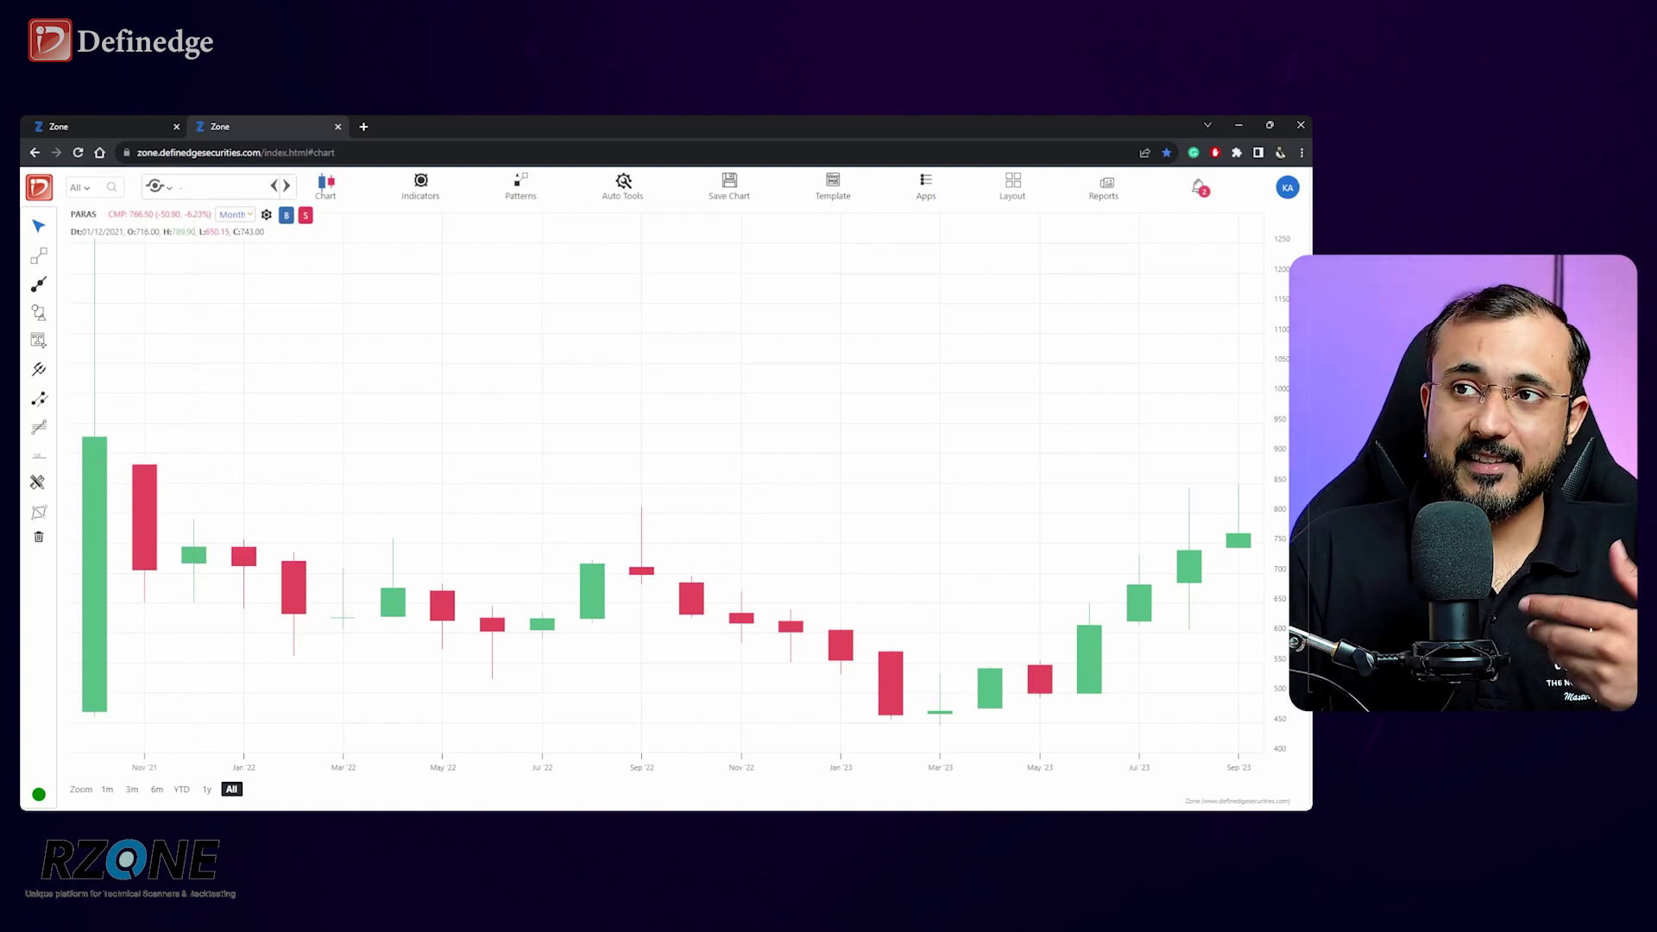
# Return to the Seasonality Scanner and scan the Definedge - Sugar group on NSE for September
pyautogui.click(119, 134)
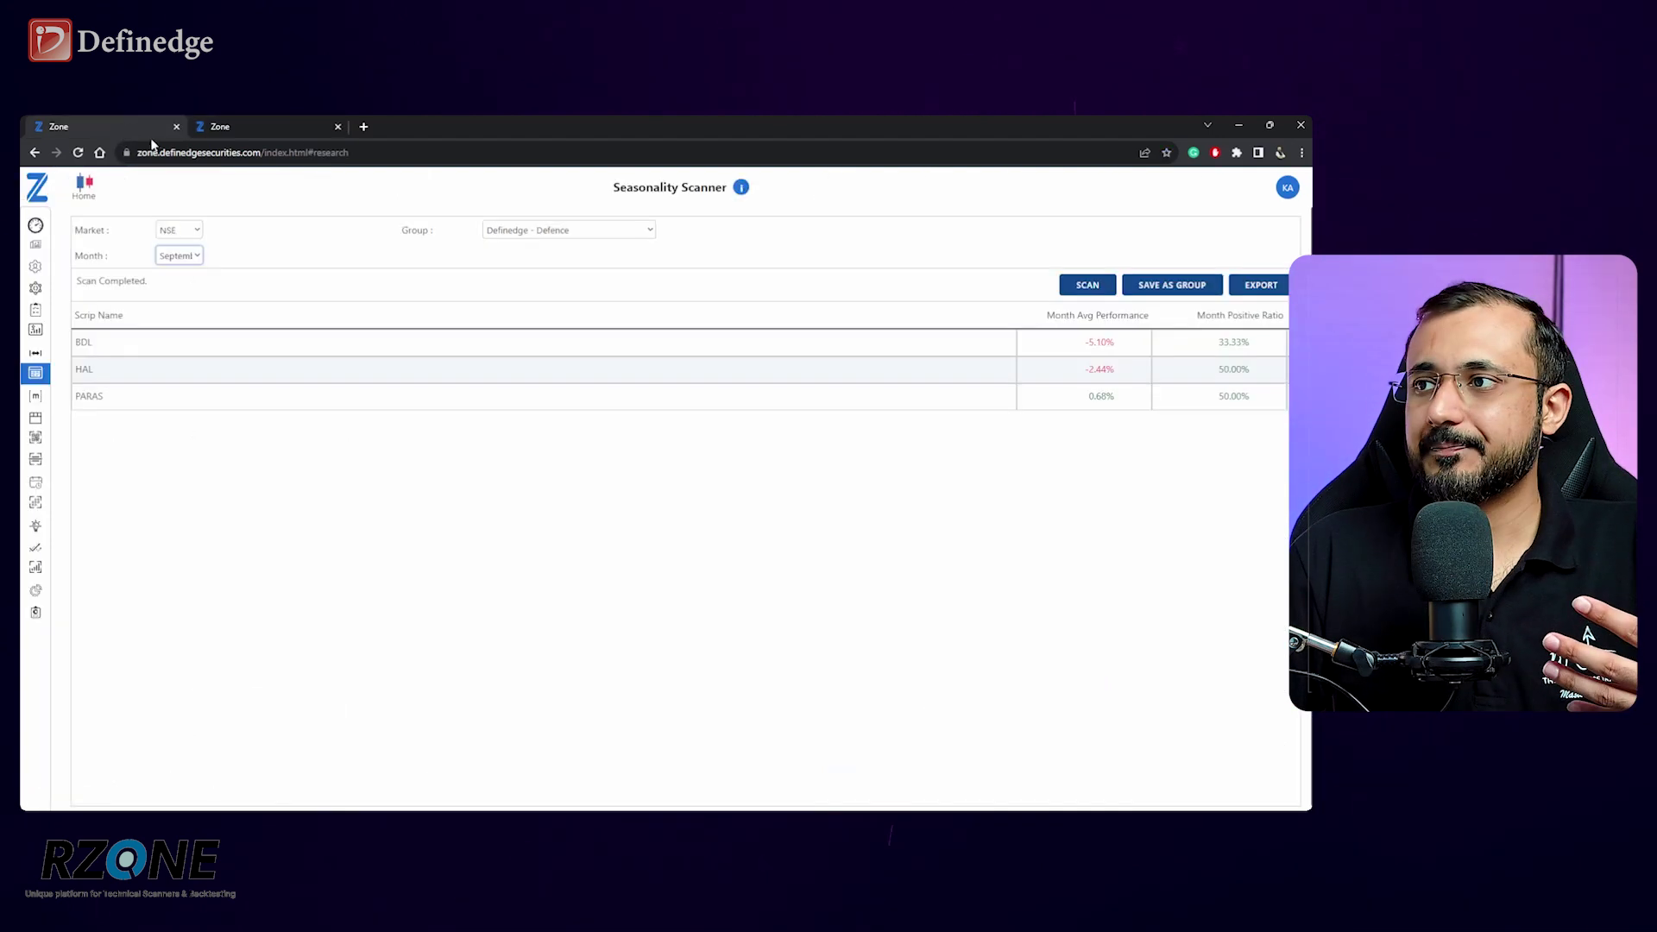
pyautogui.click(546, 231)
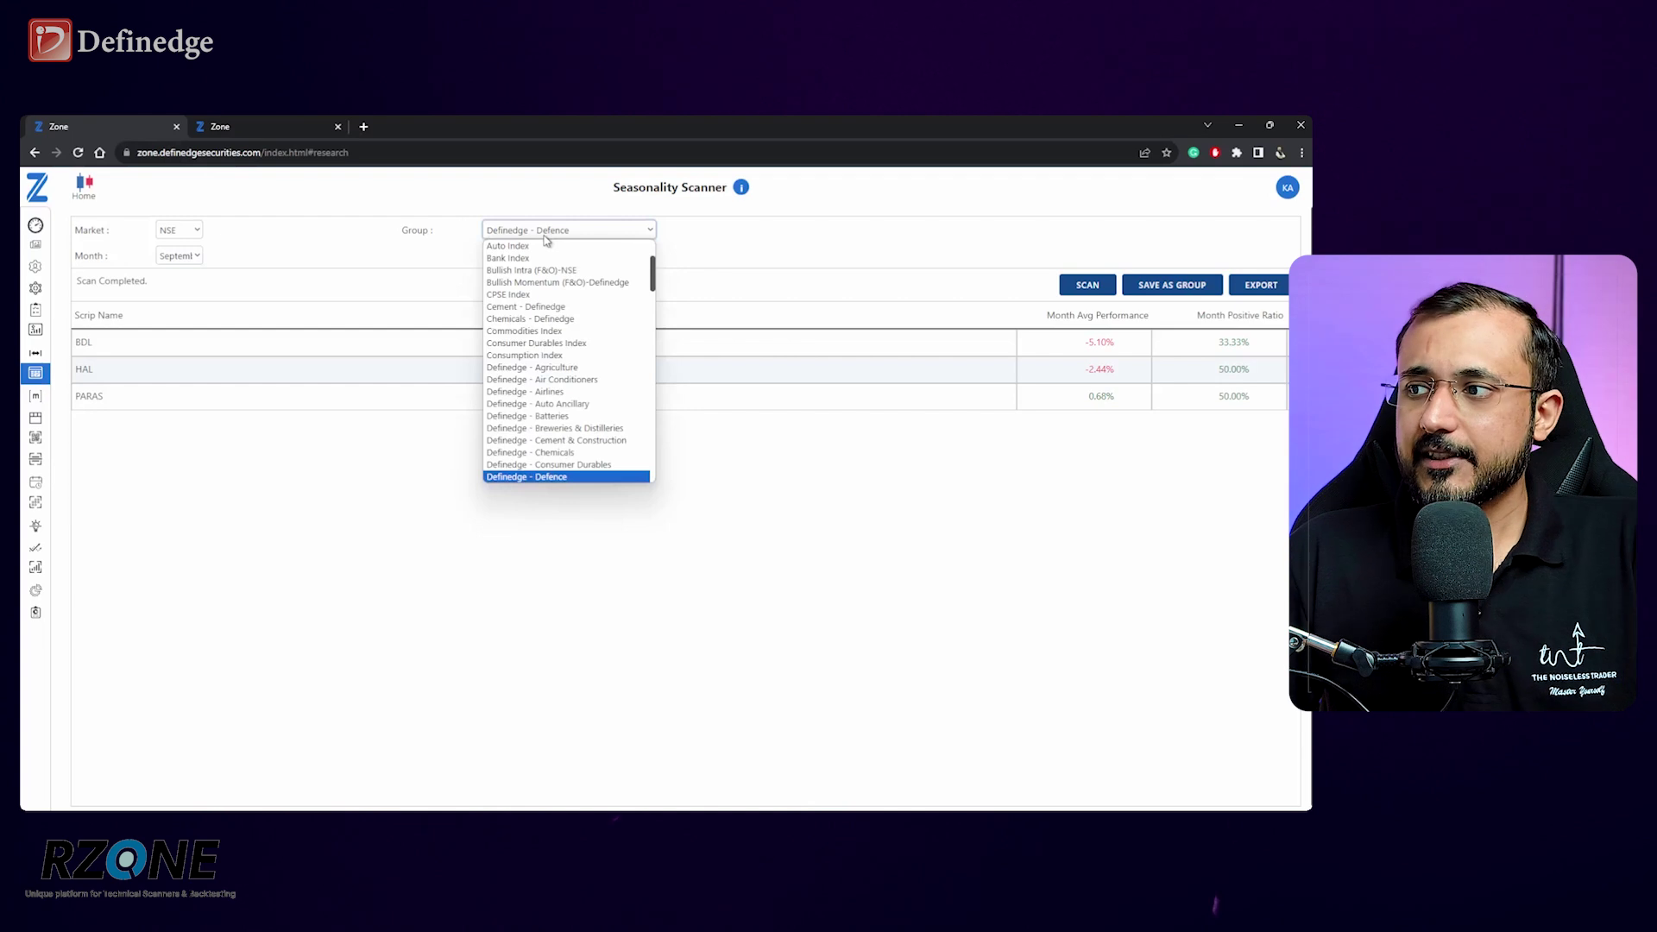
pyautogui.scroll(-4, 556, 380)
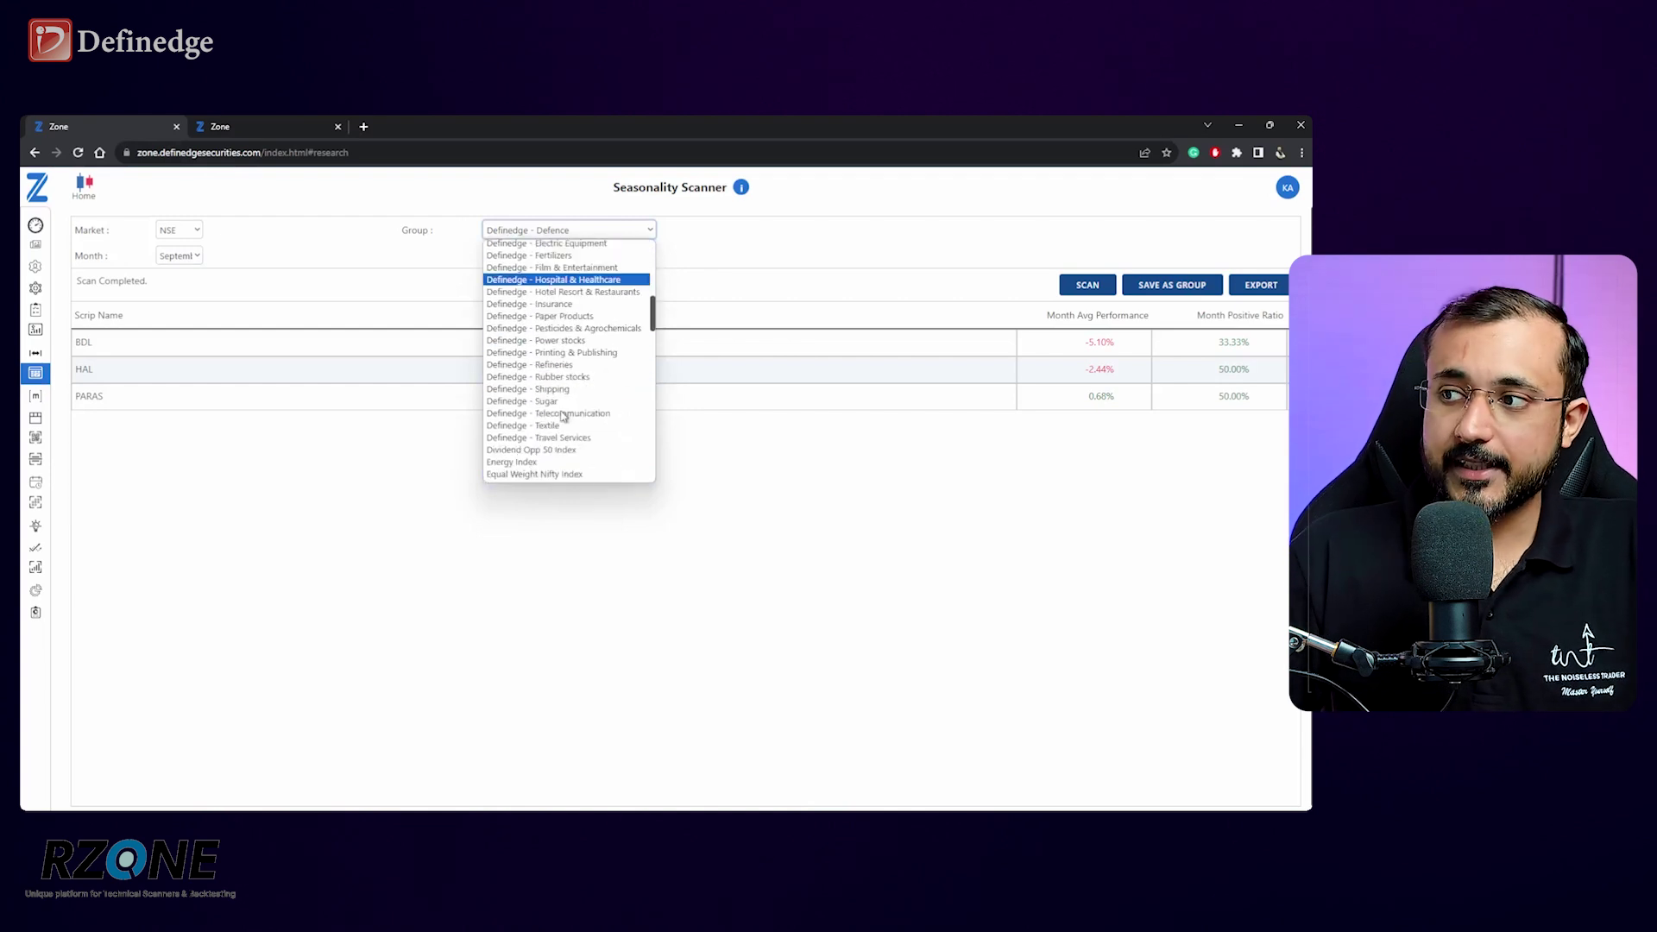
pyautogui.click(560, 403)
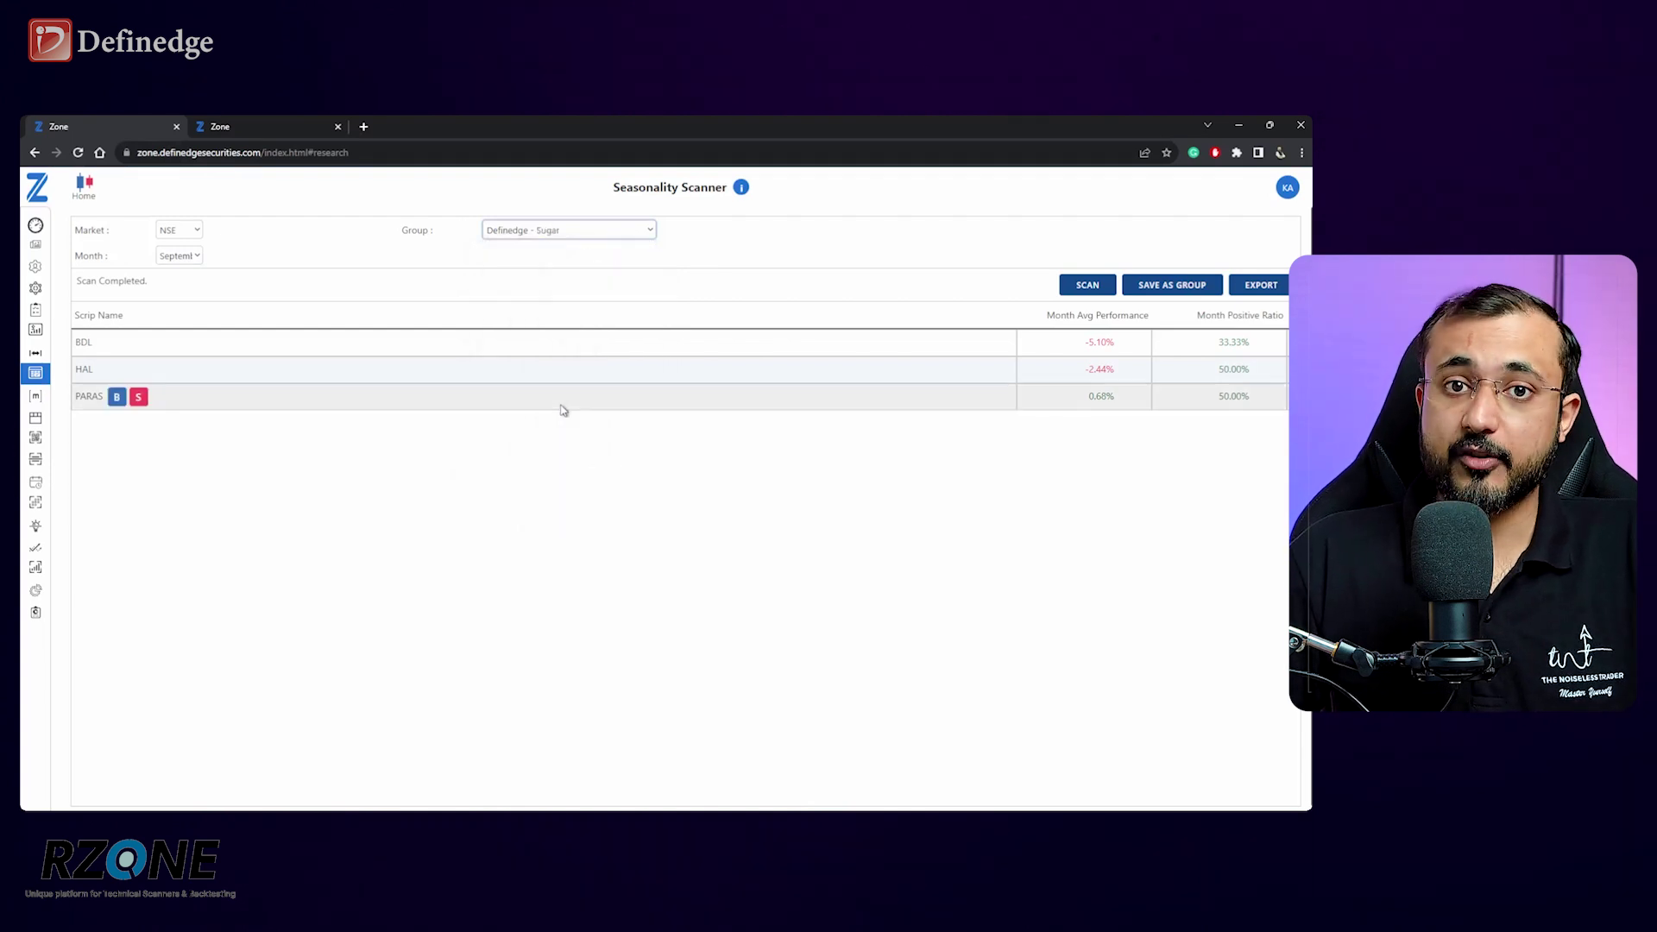
pyautogui.click(179, 256)
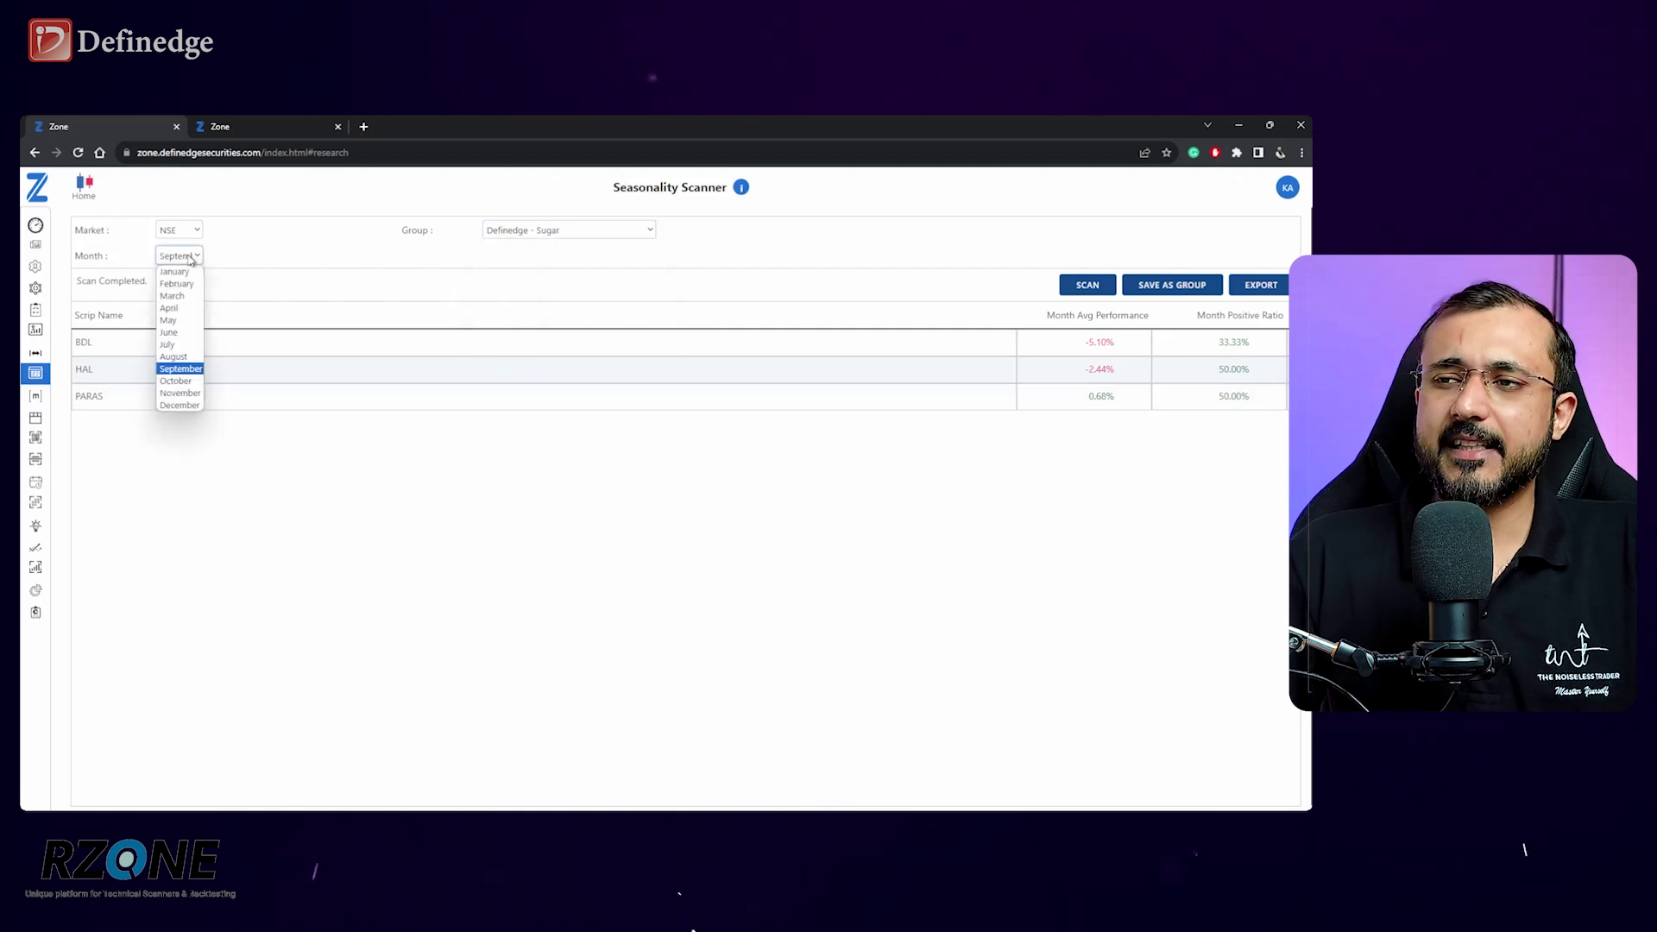
pyautogui.click(190, 259)
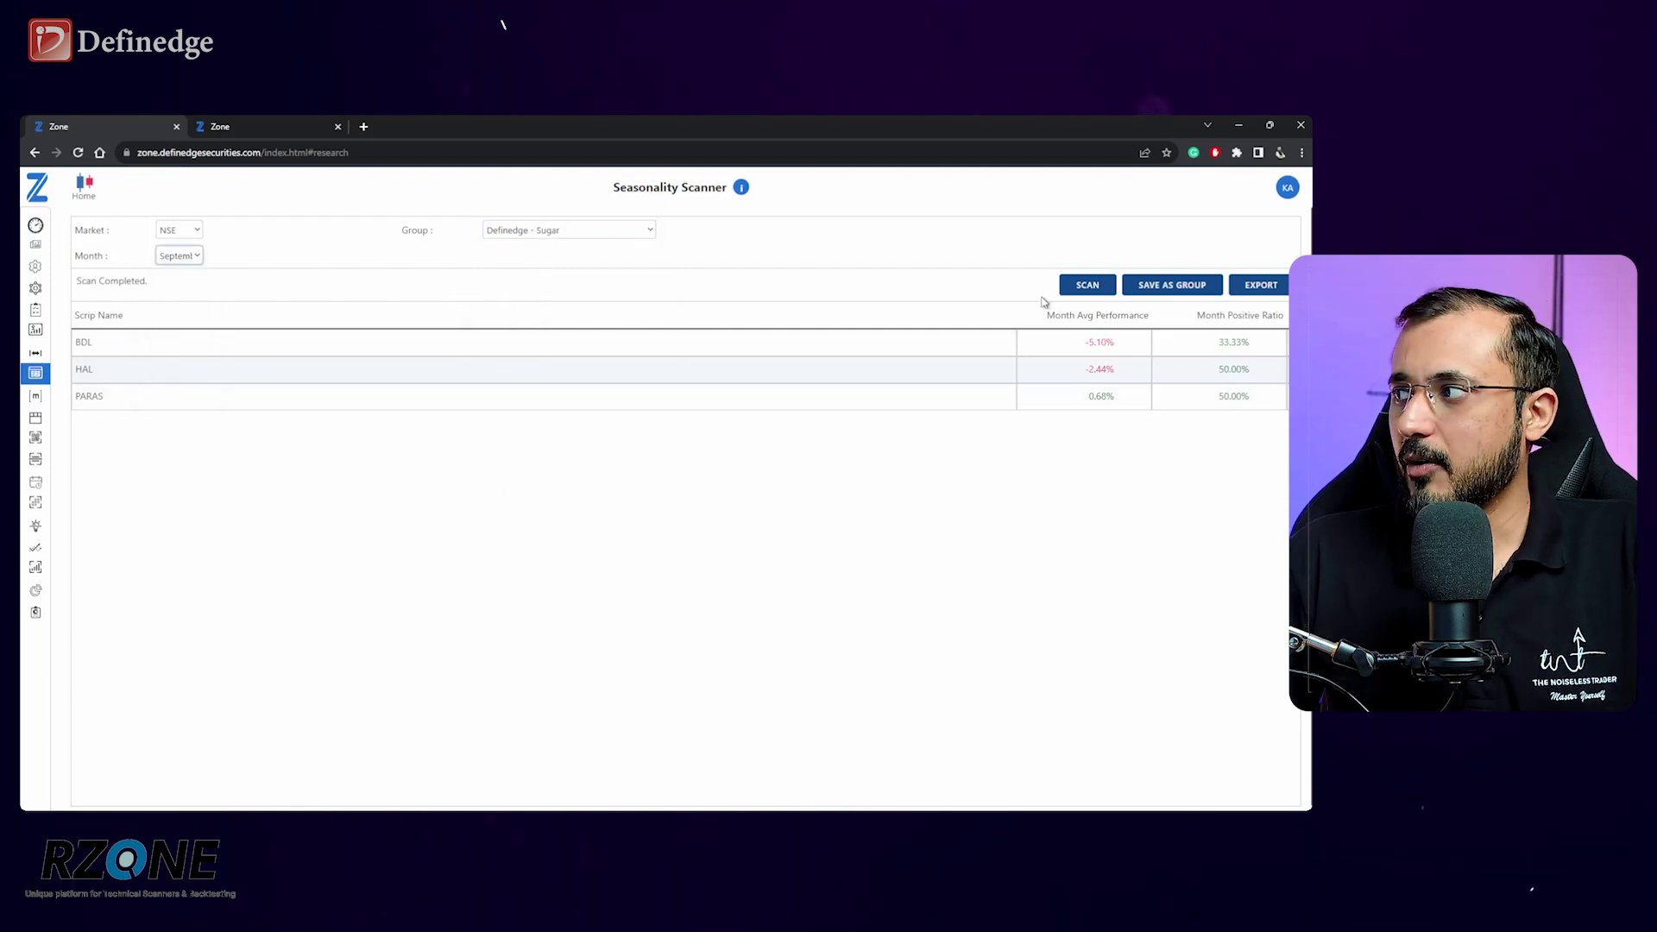
pyautogui.click(1085, 284)
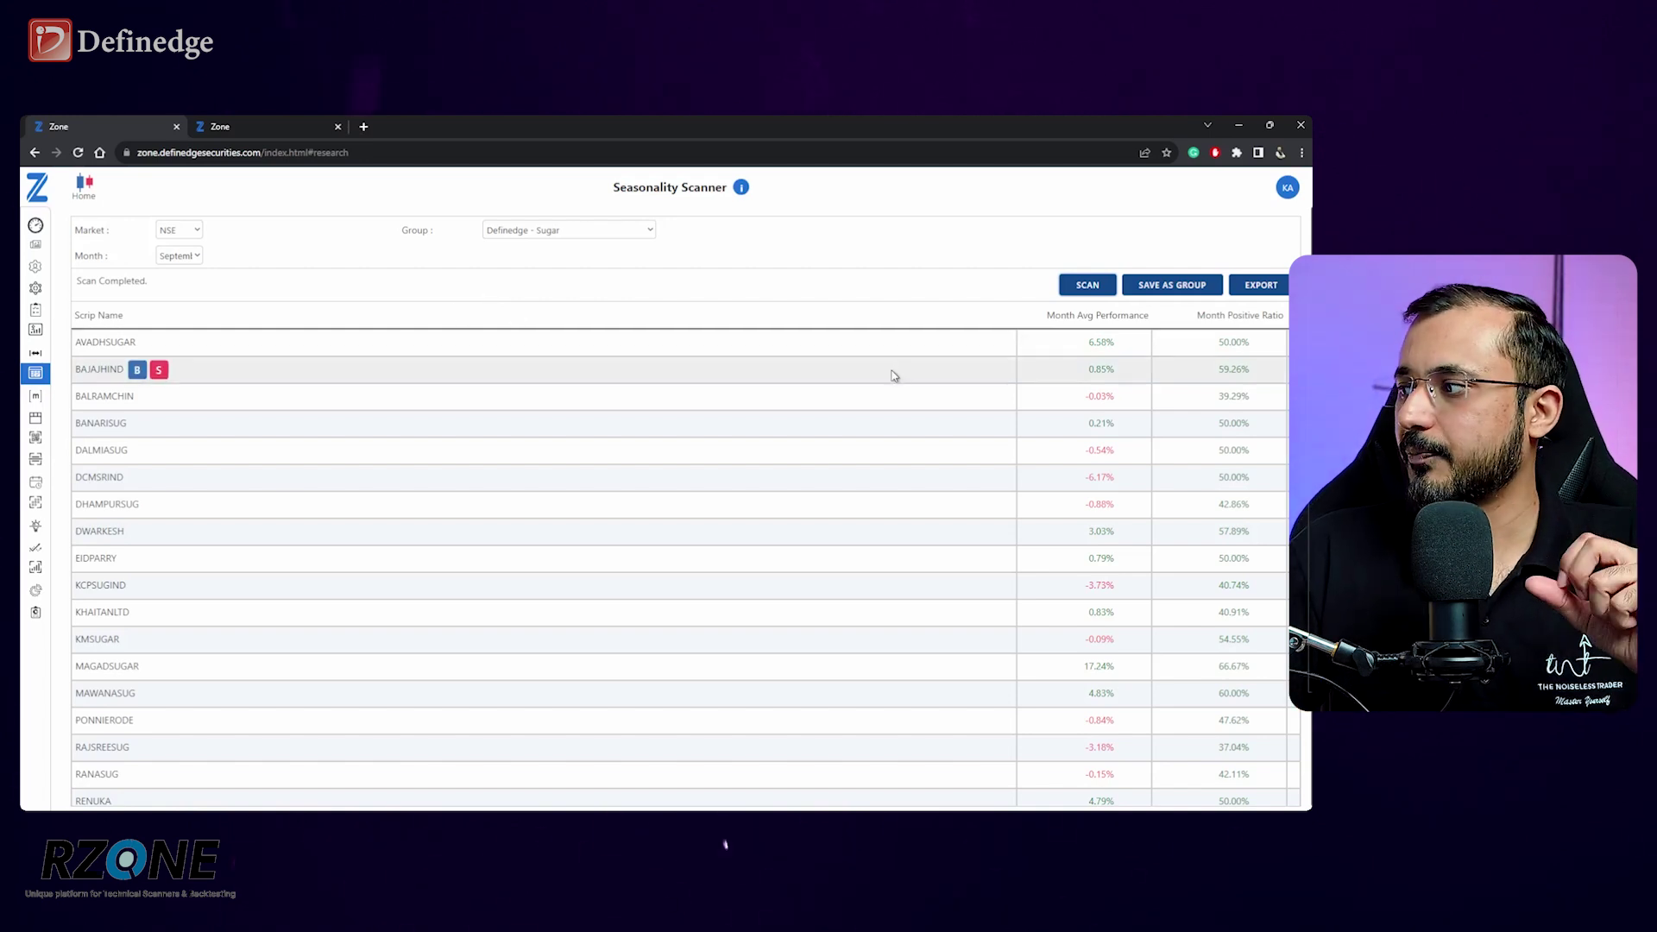
# Sort the sugar scan results by month average performance in ascending order and bring up DCMSRIND on the monthly chart
pyautogui.click(1105, 315)
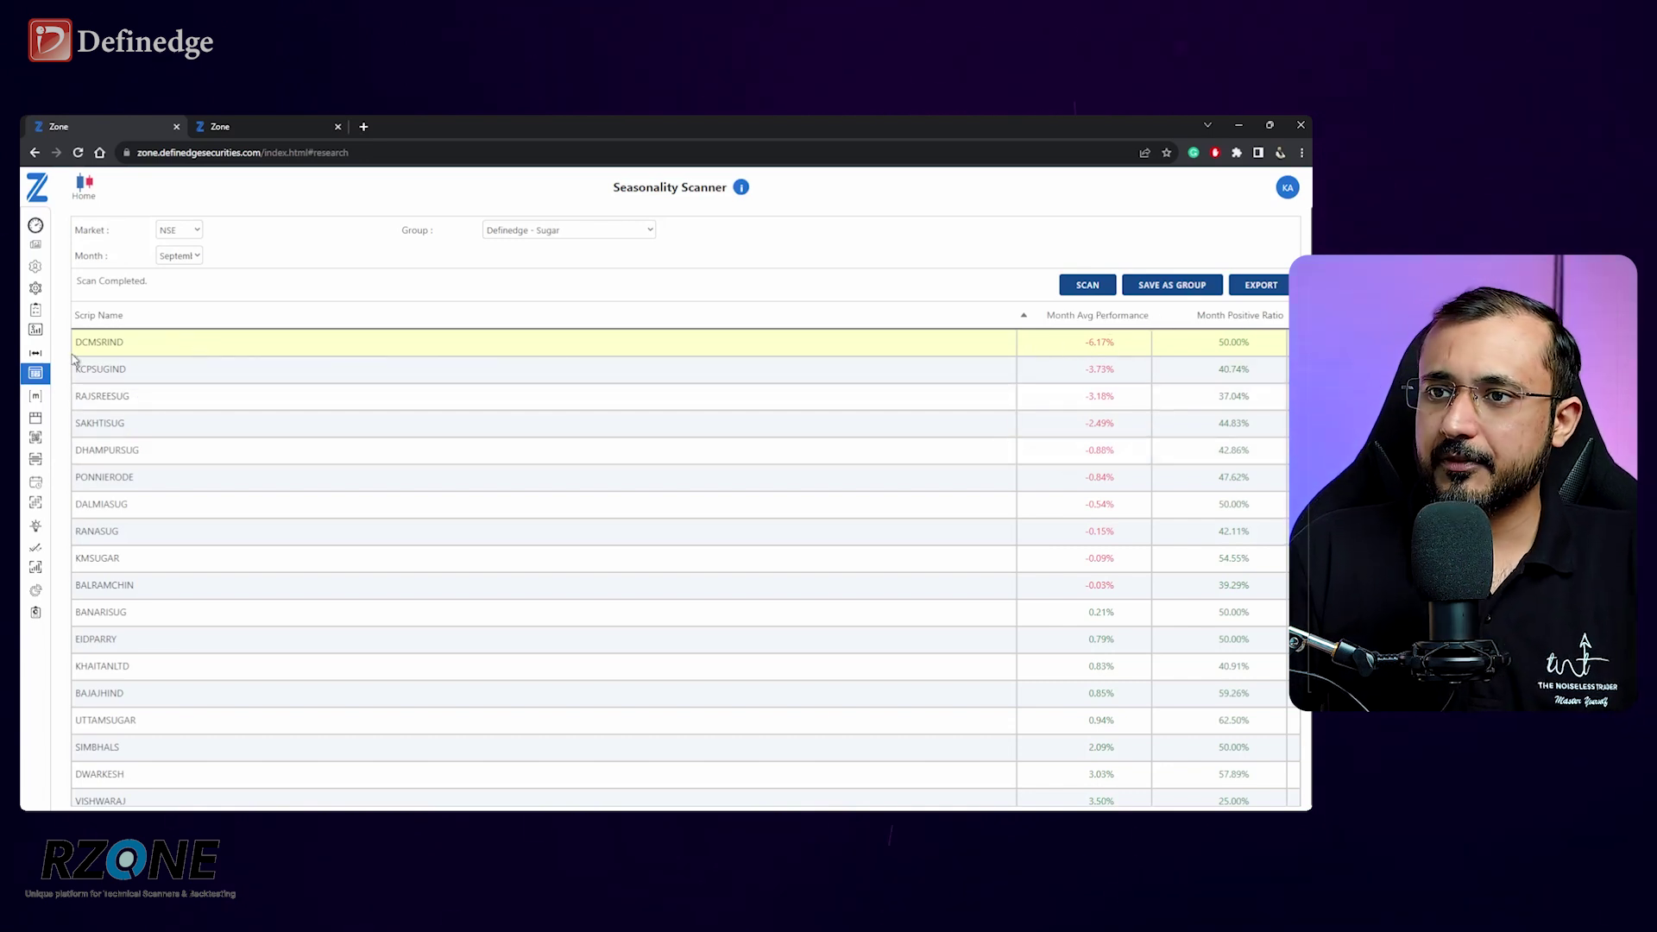
pyautogui.moveTo(82, 353)
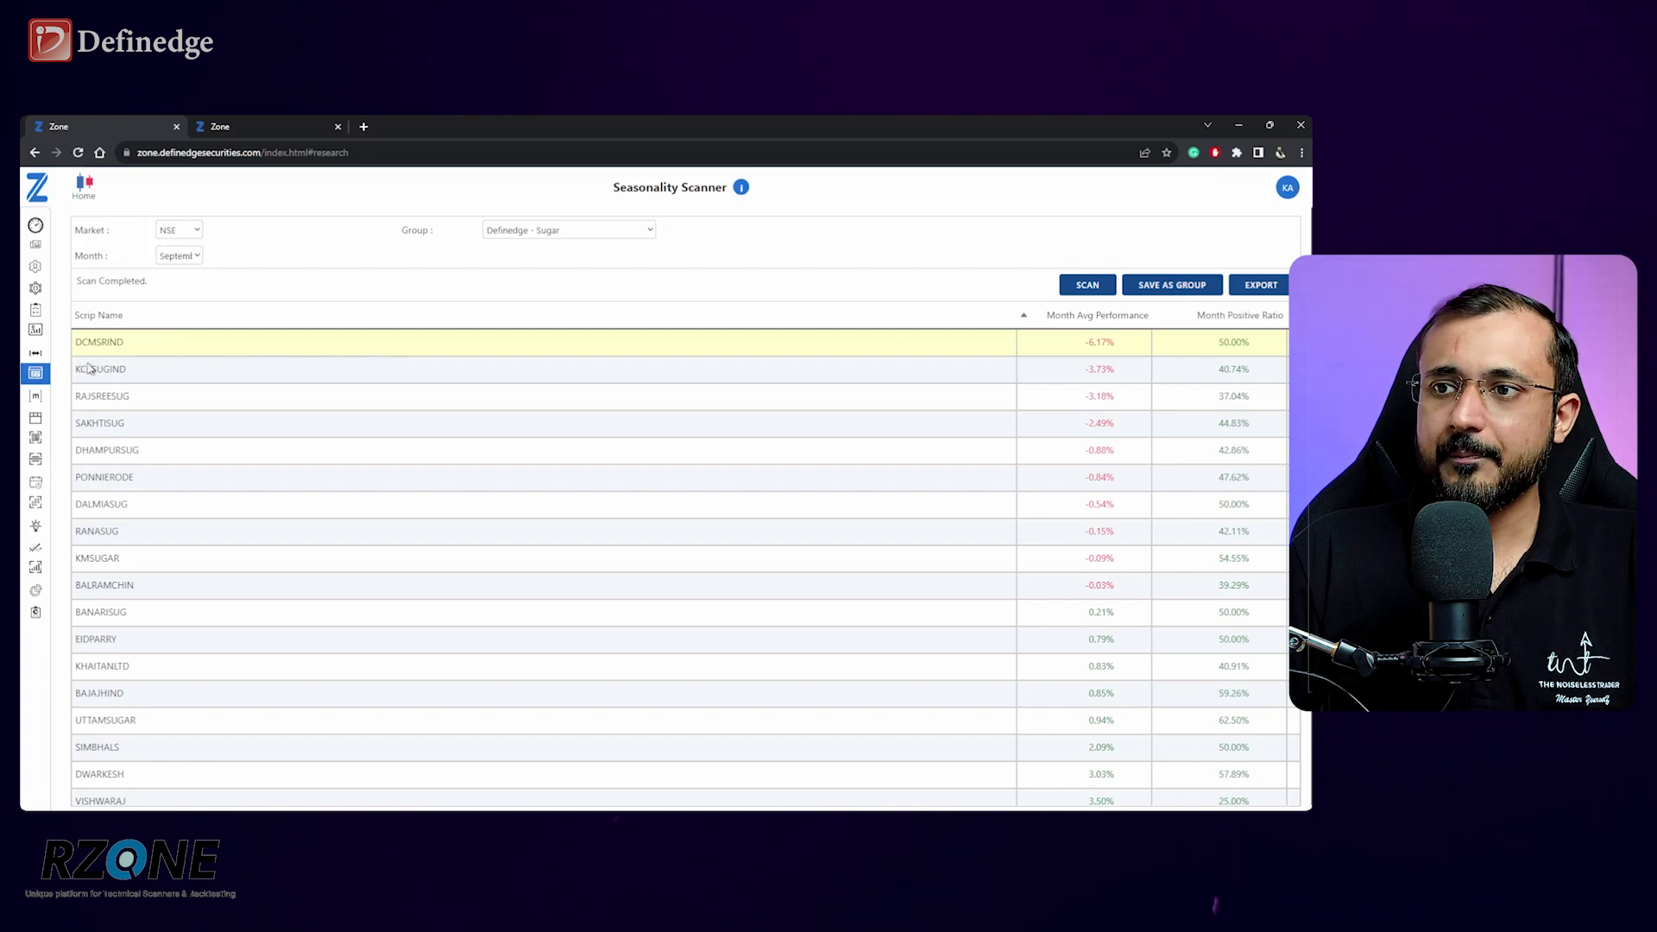
pyautogui.click(110, 346)
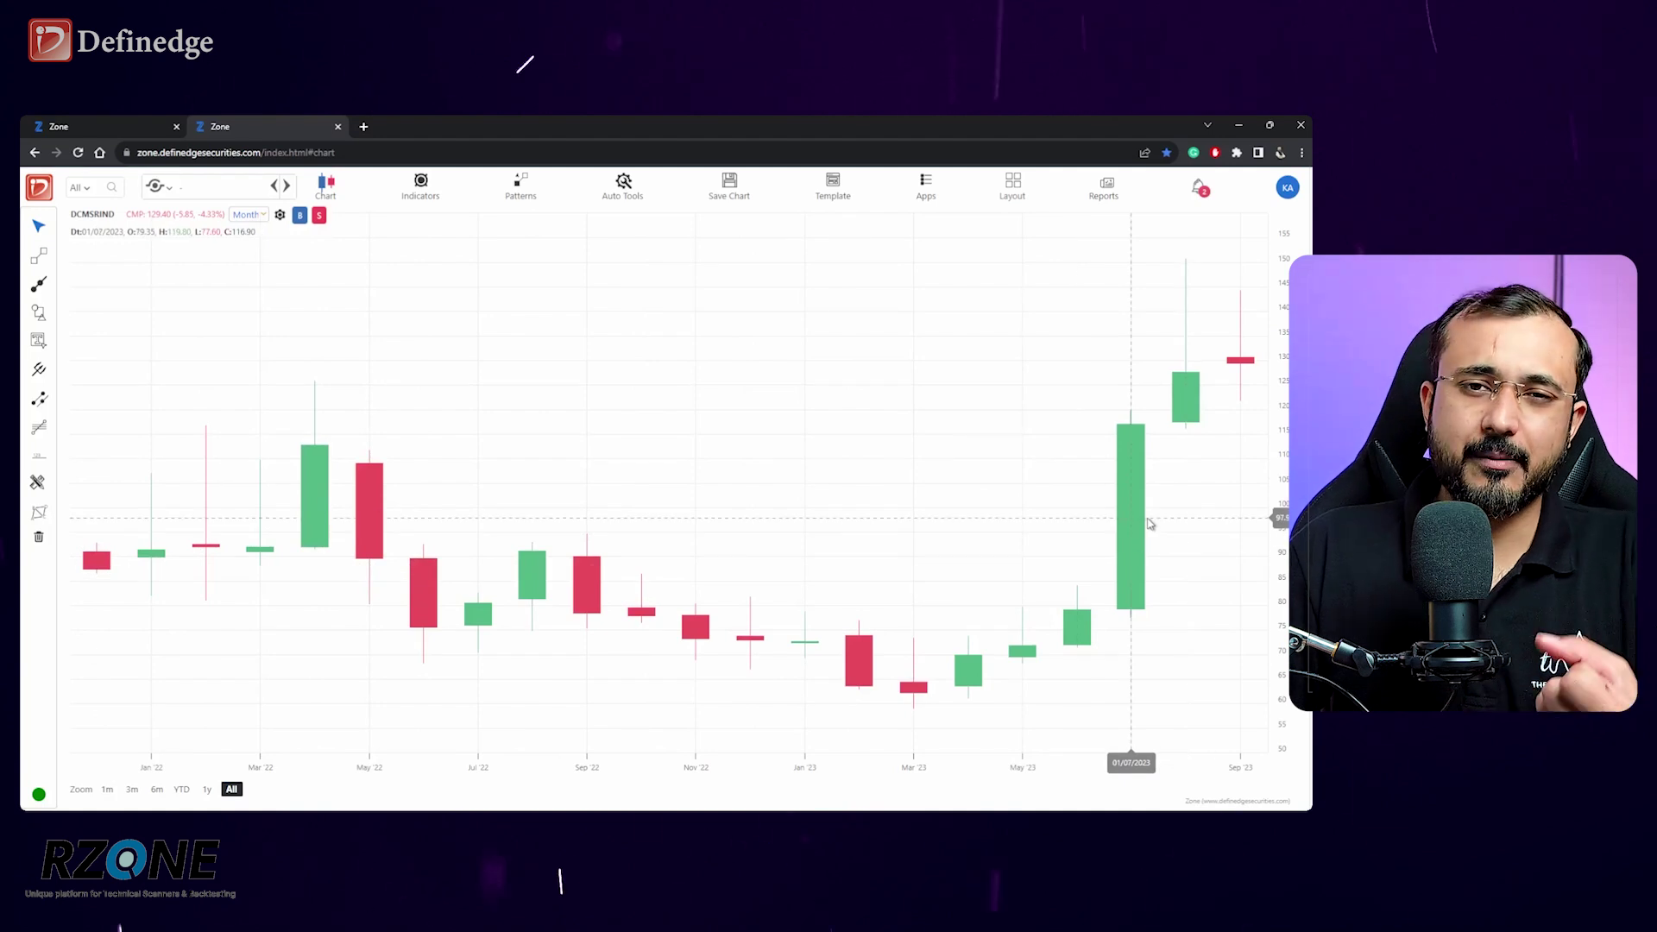
# Review the sugar scan results down to the end of the list, and load MAGADSUGAR on the monthly chart
pyautogui.click(115, 126)
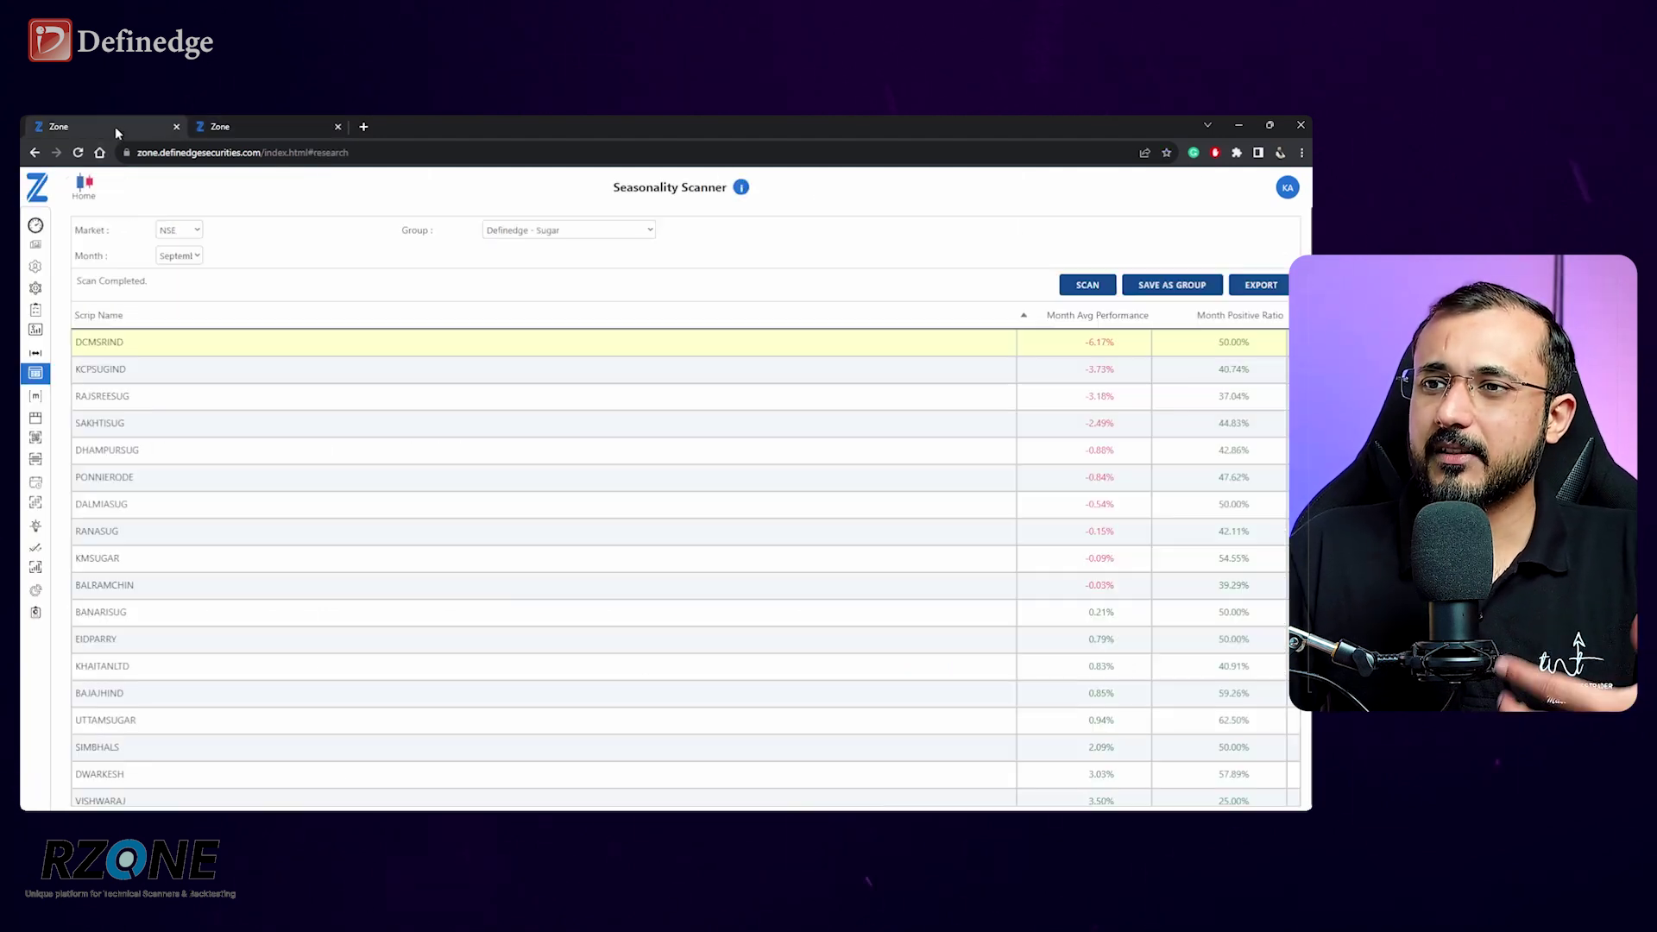
pyautogui.scroll(-2, 1070, 643)
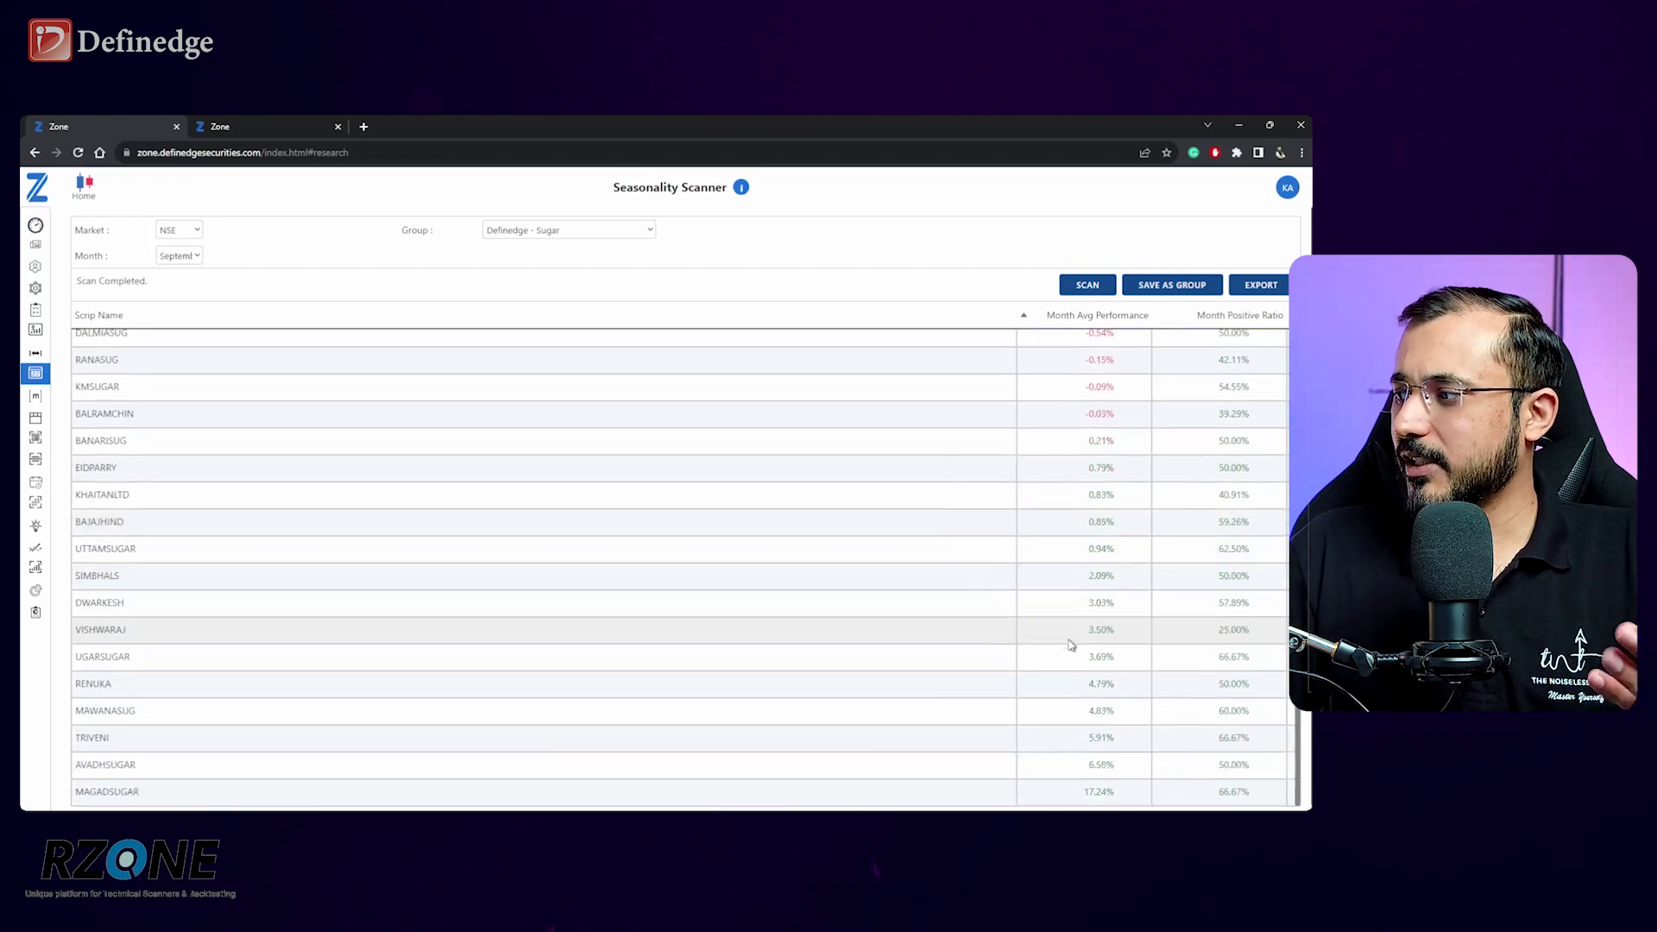
pyautogui.moveTo(103, 802)
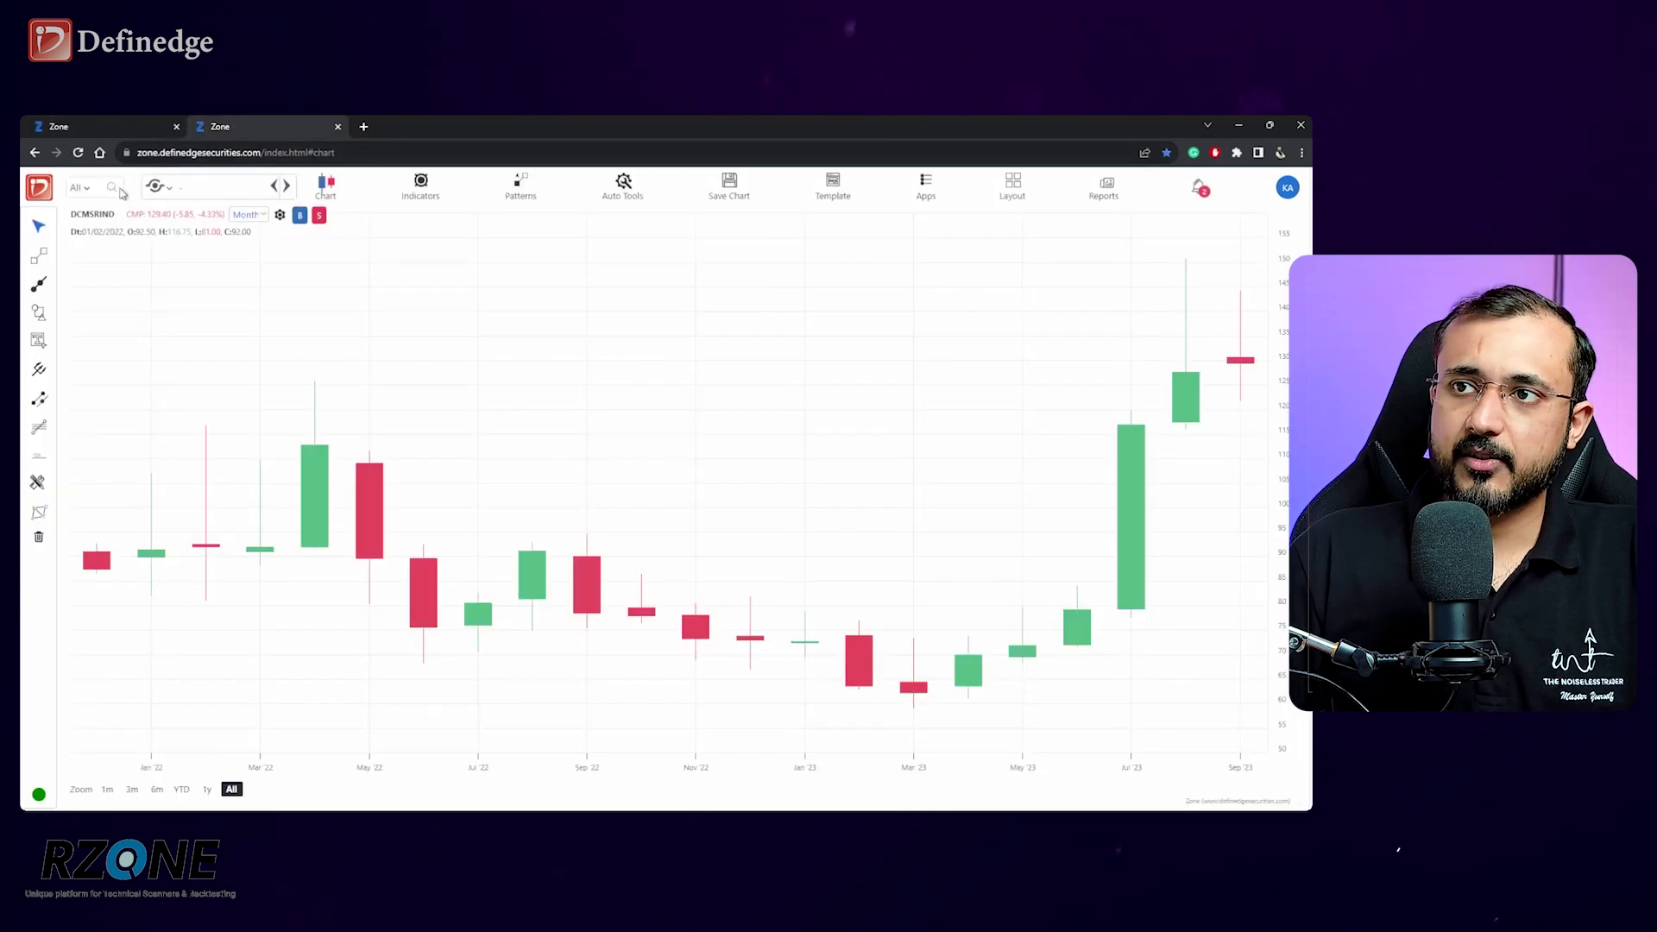
pyautogui.click(121, 190)
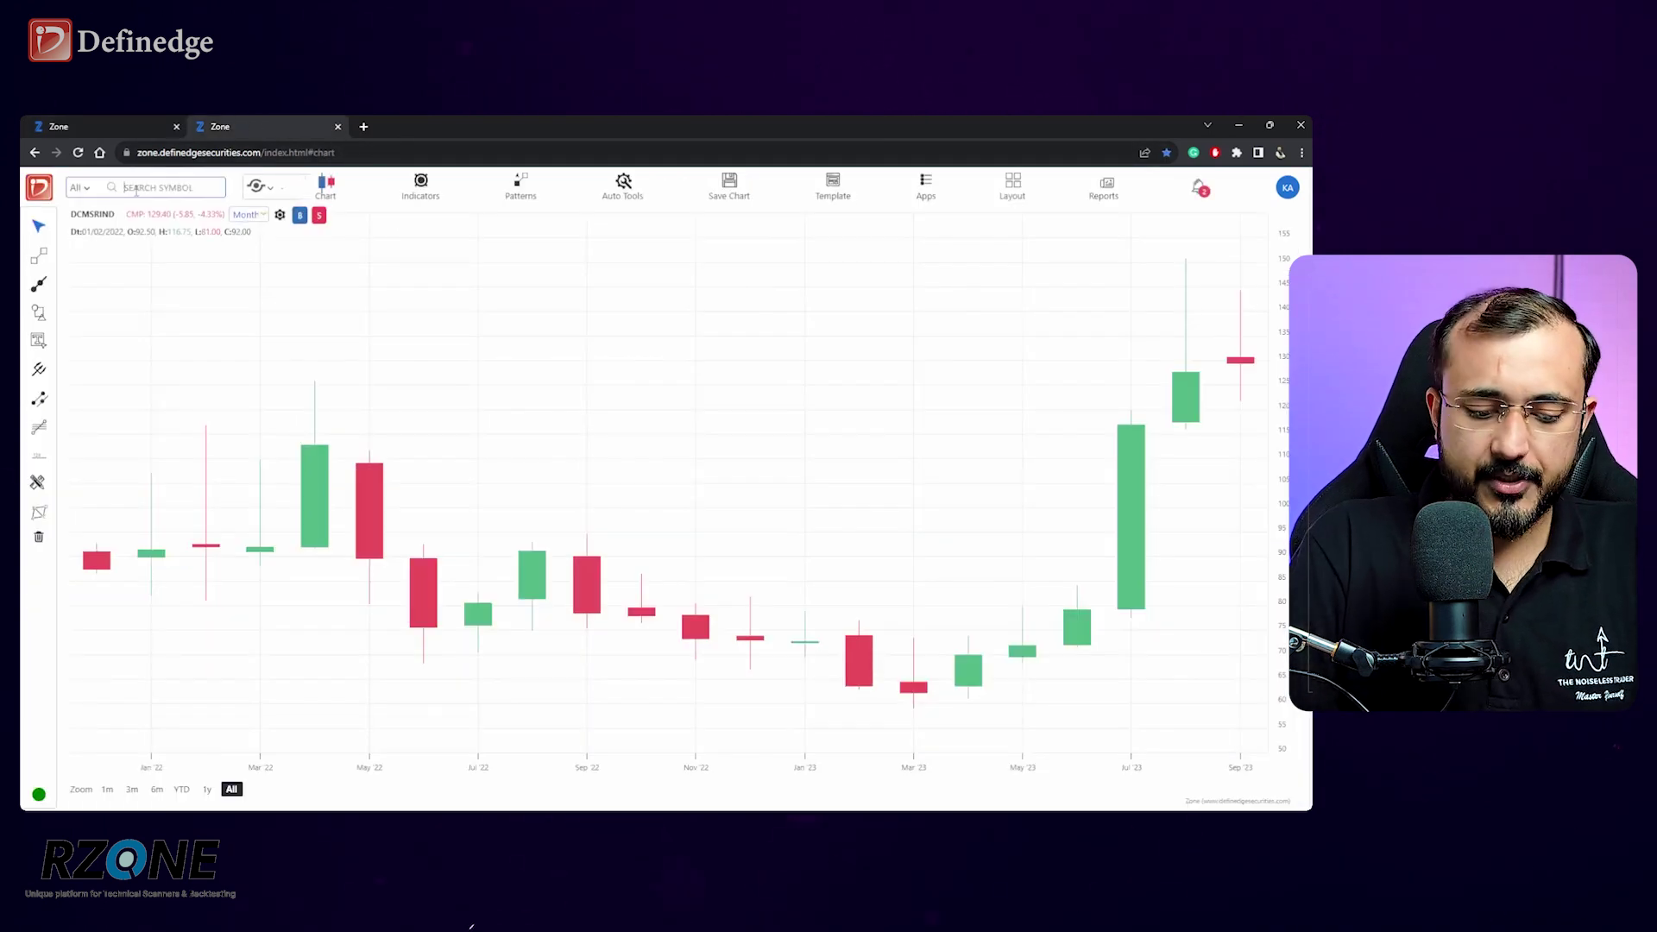
pyautogui.write('MAGAD')
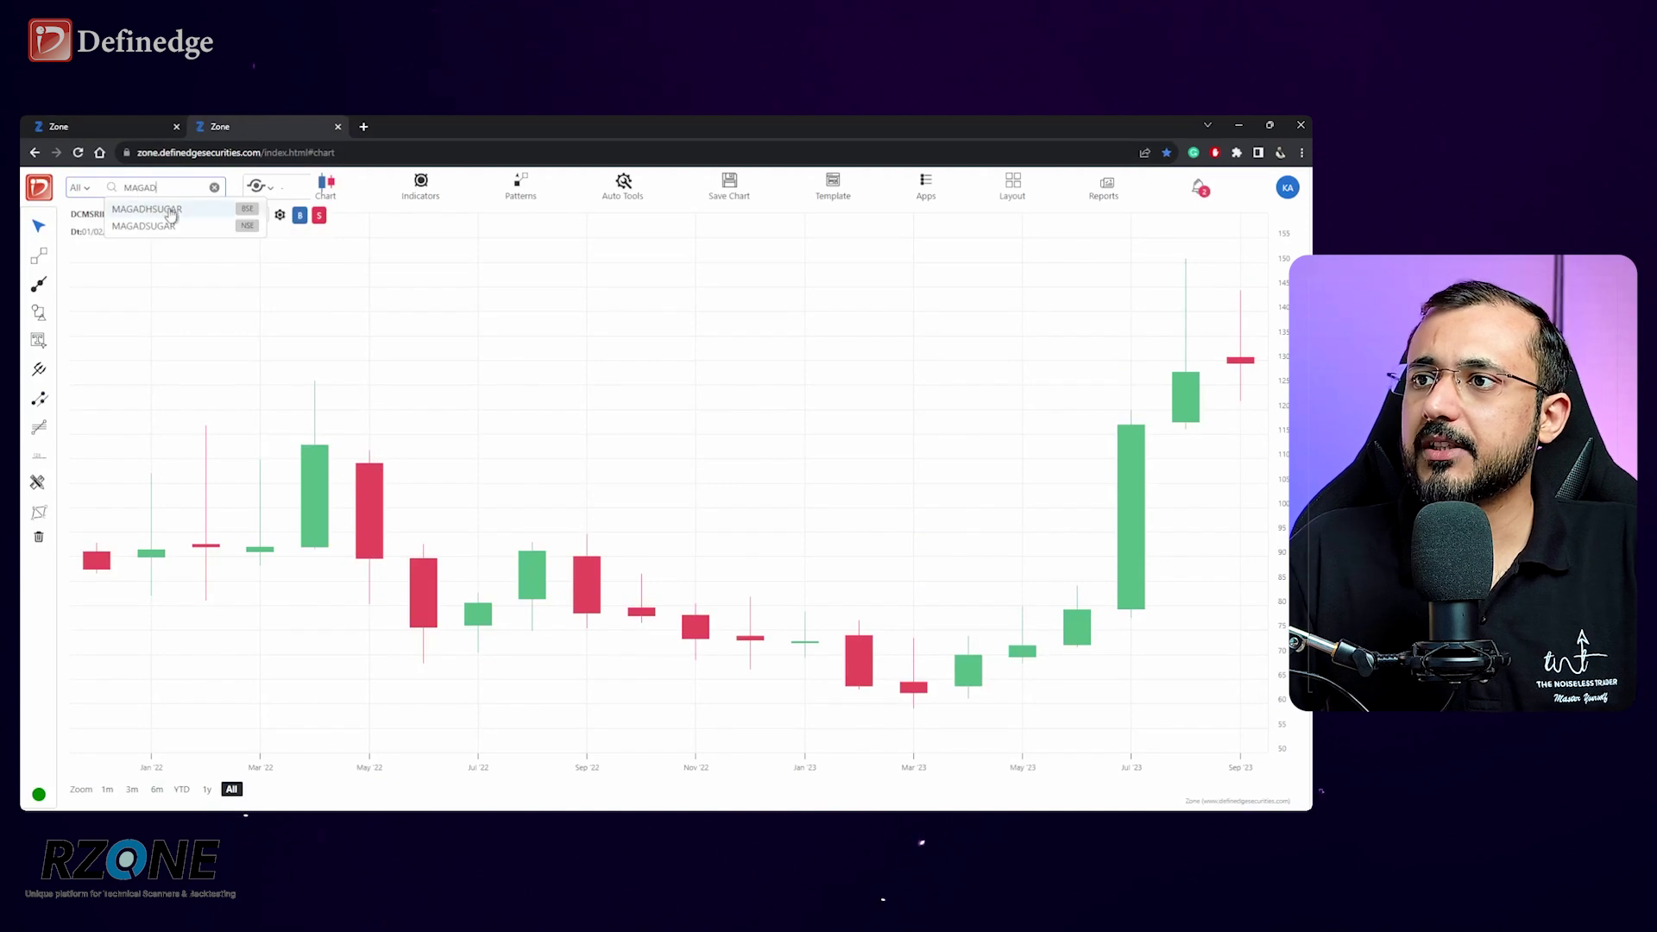
pyautogui.click(170, 226)
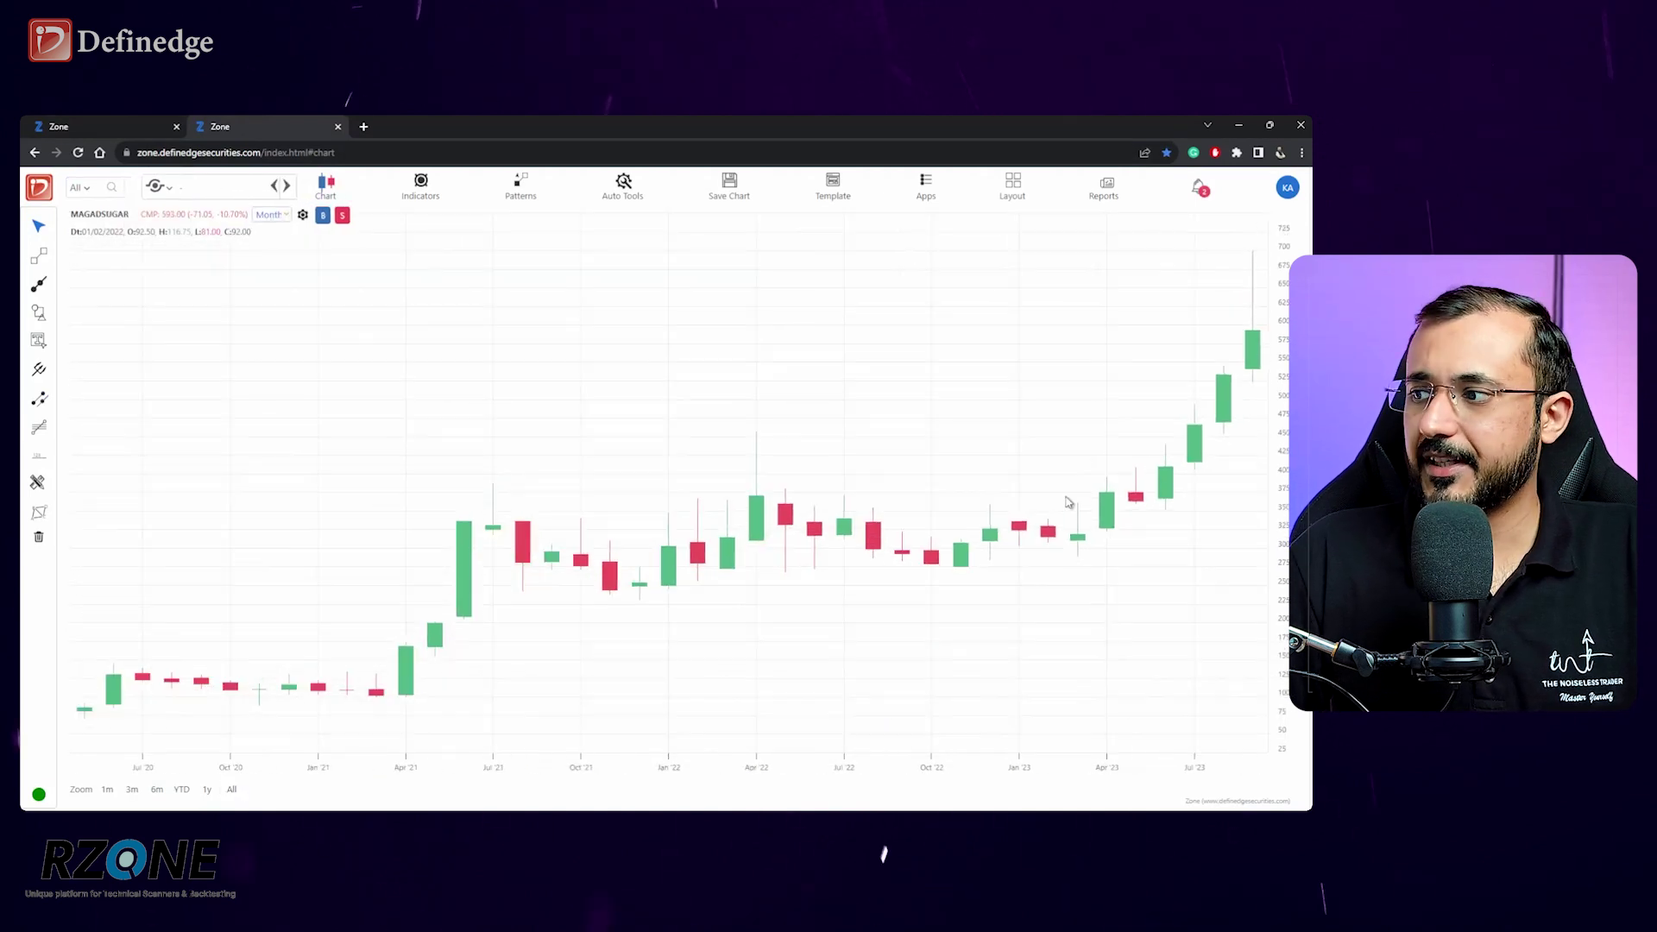
# Show MAGADSUGAR's full monthly history and examine its past September candles
pyautogui.click(232, 788)
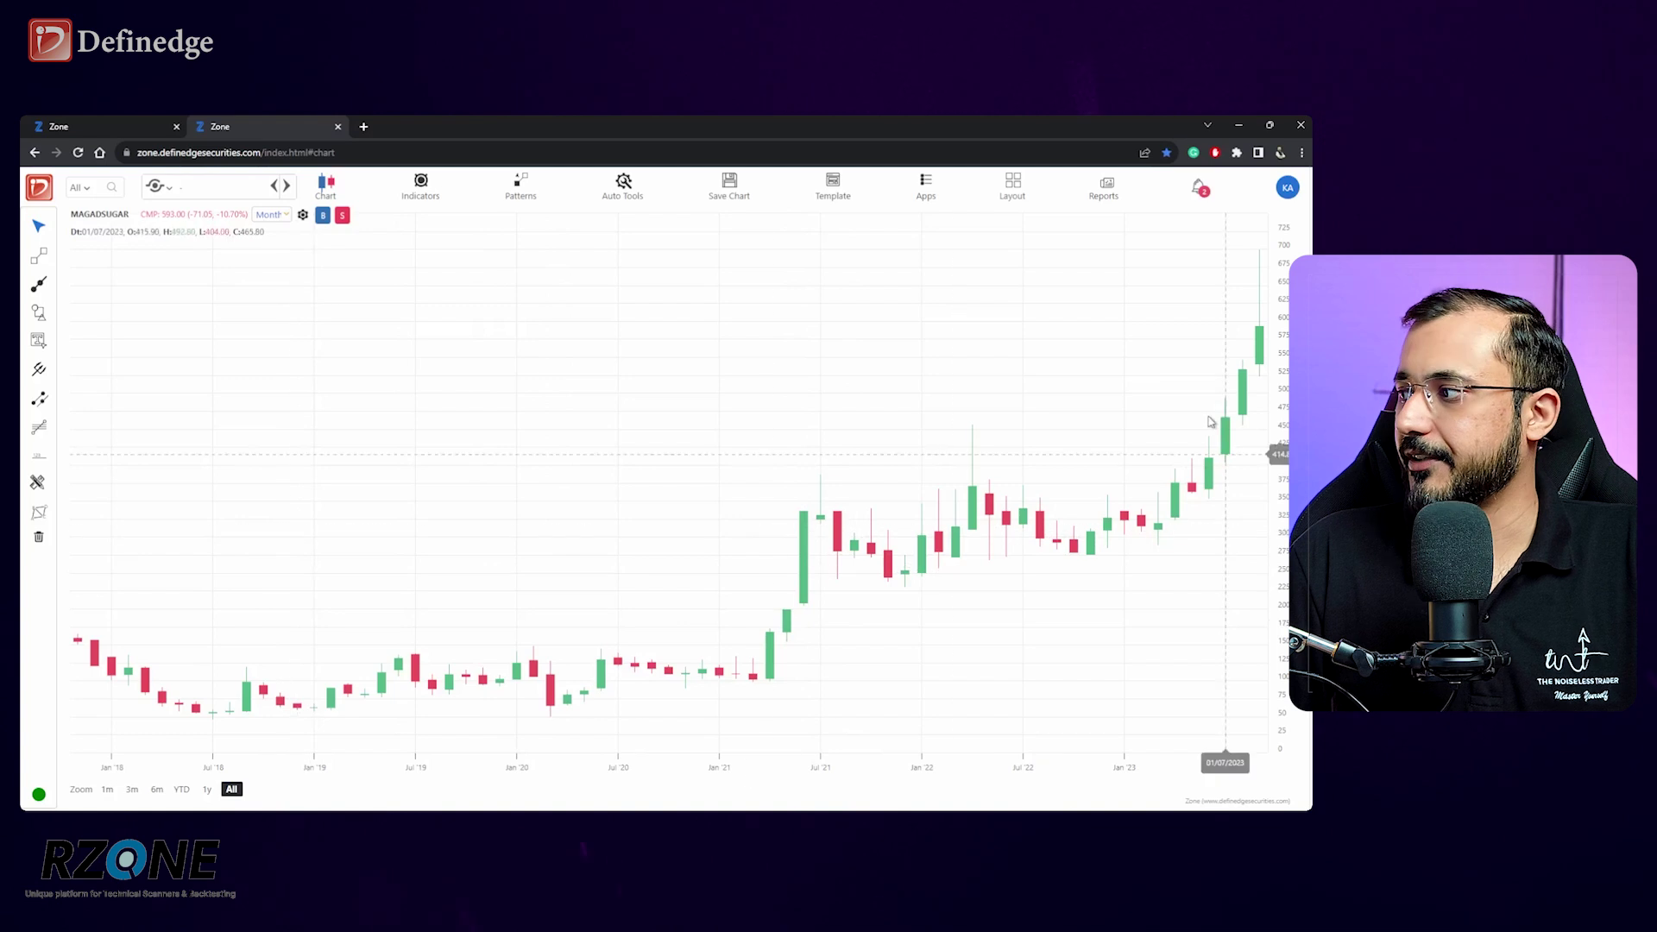
pyautogui.scroll(3, 1225, 389)
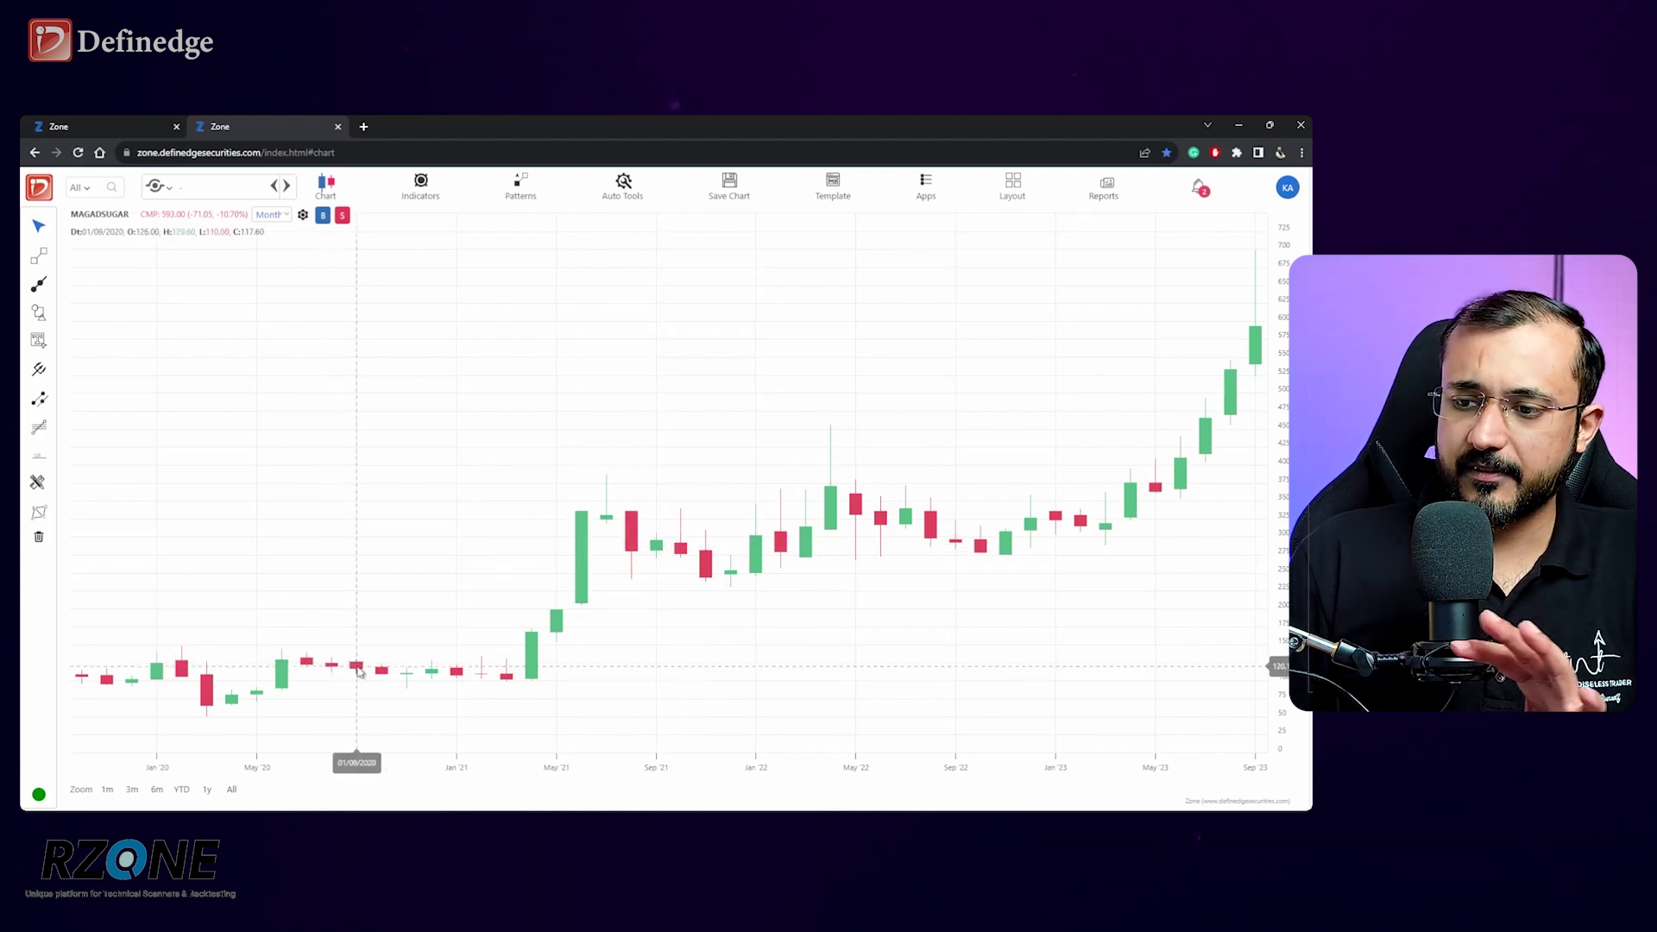
pyautogui.scroll(-2, 355, 674)
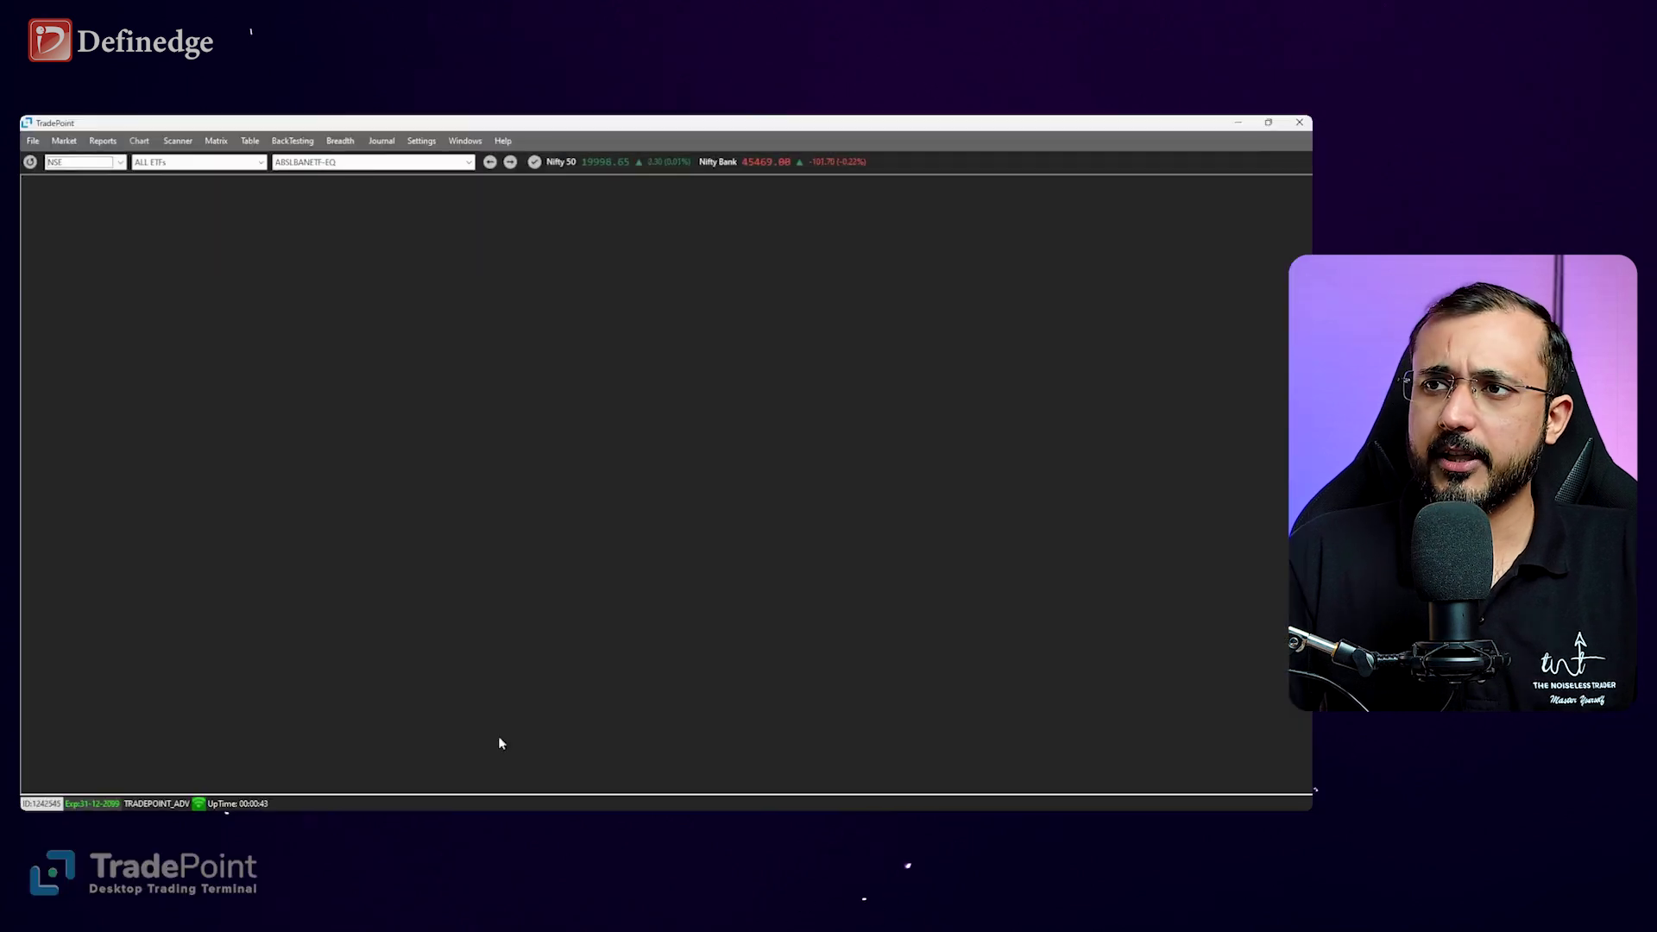
# Switch to TradePoint, open the Seasonality Index matrix, and maximize its window
pyautogui.click(216, 141)
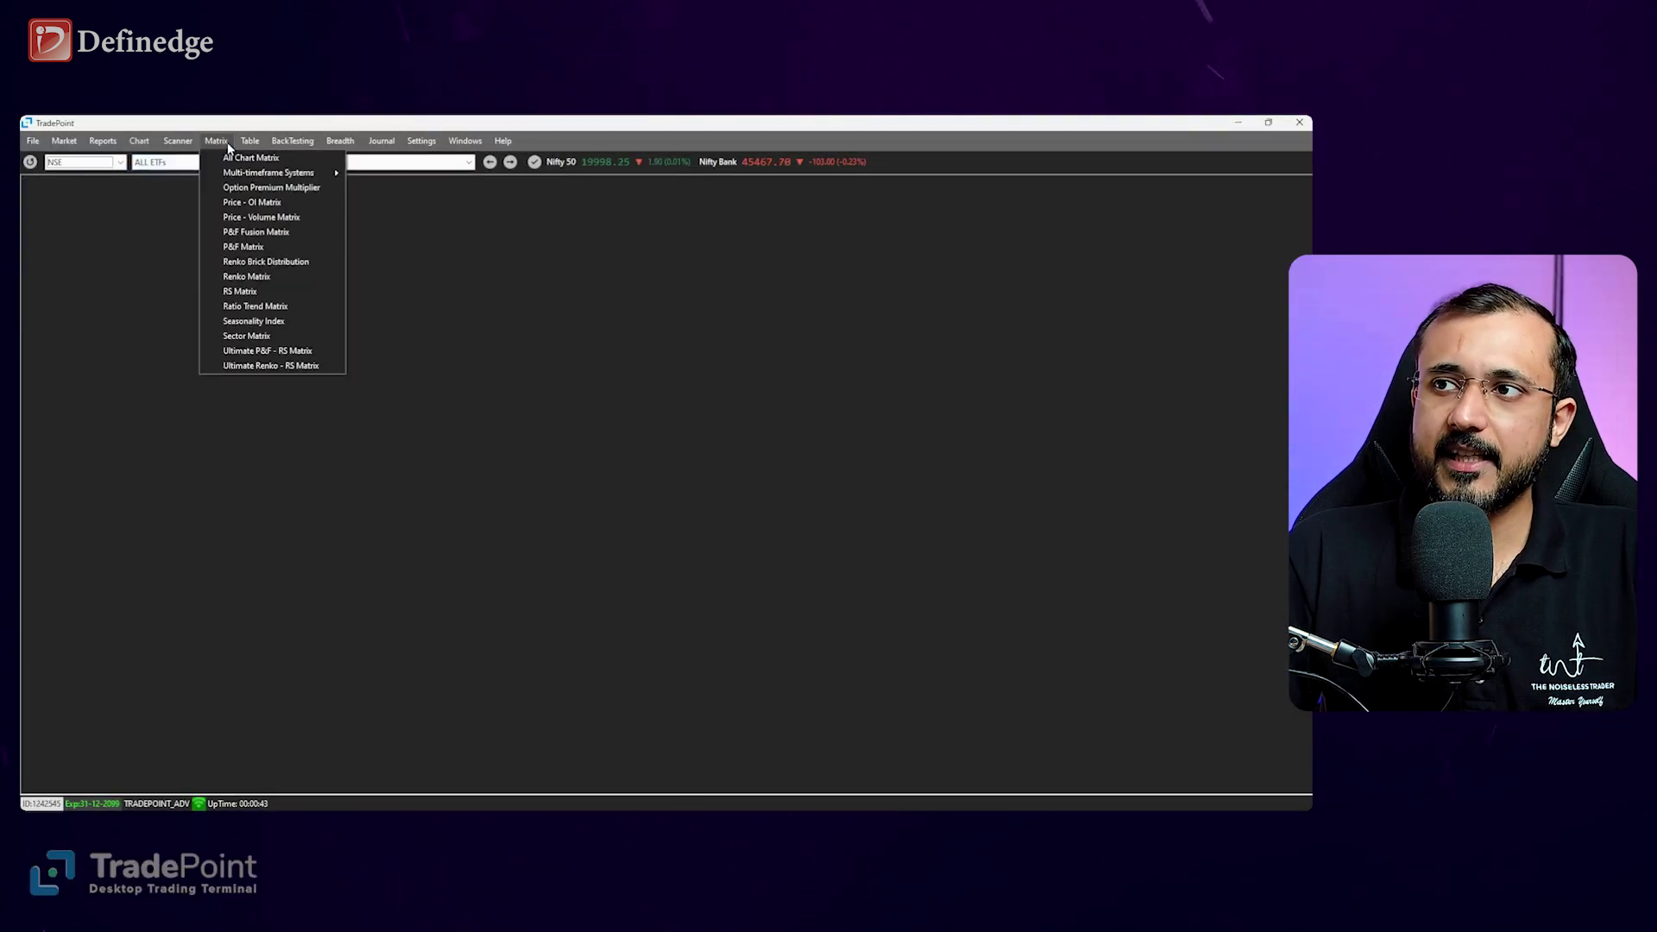
pyautogui.click(248, 323)
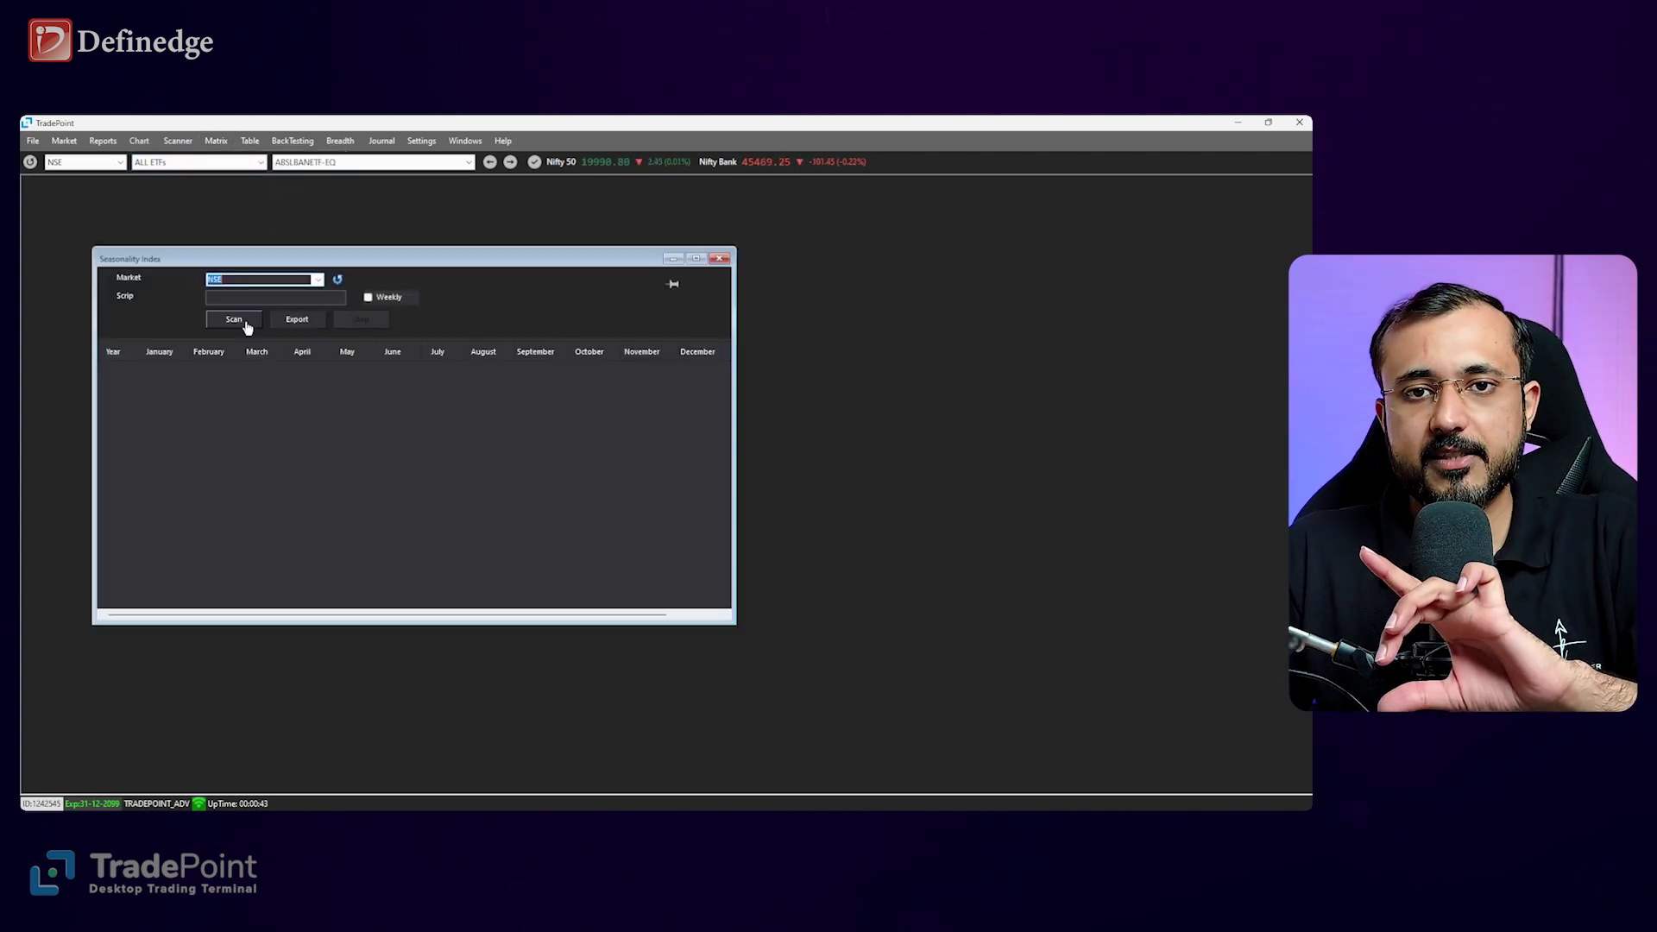
pyautogui.click(695, 258)
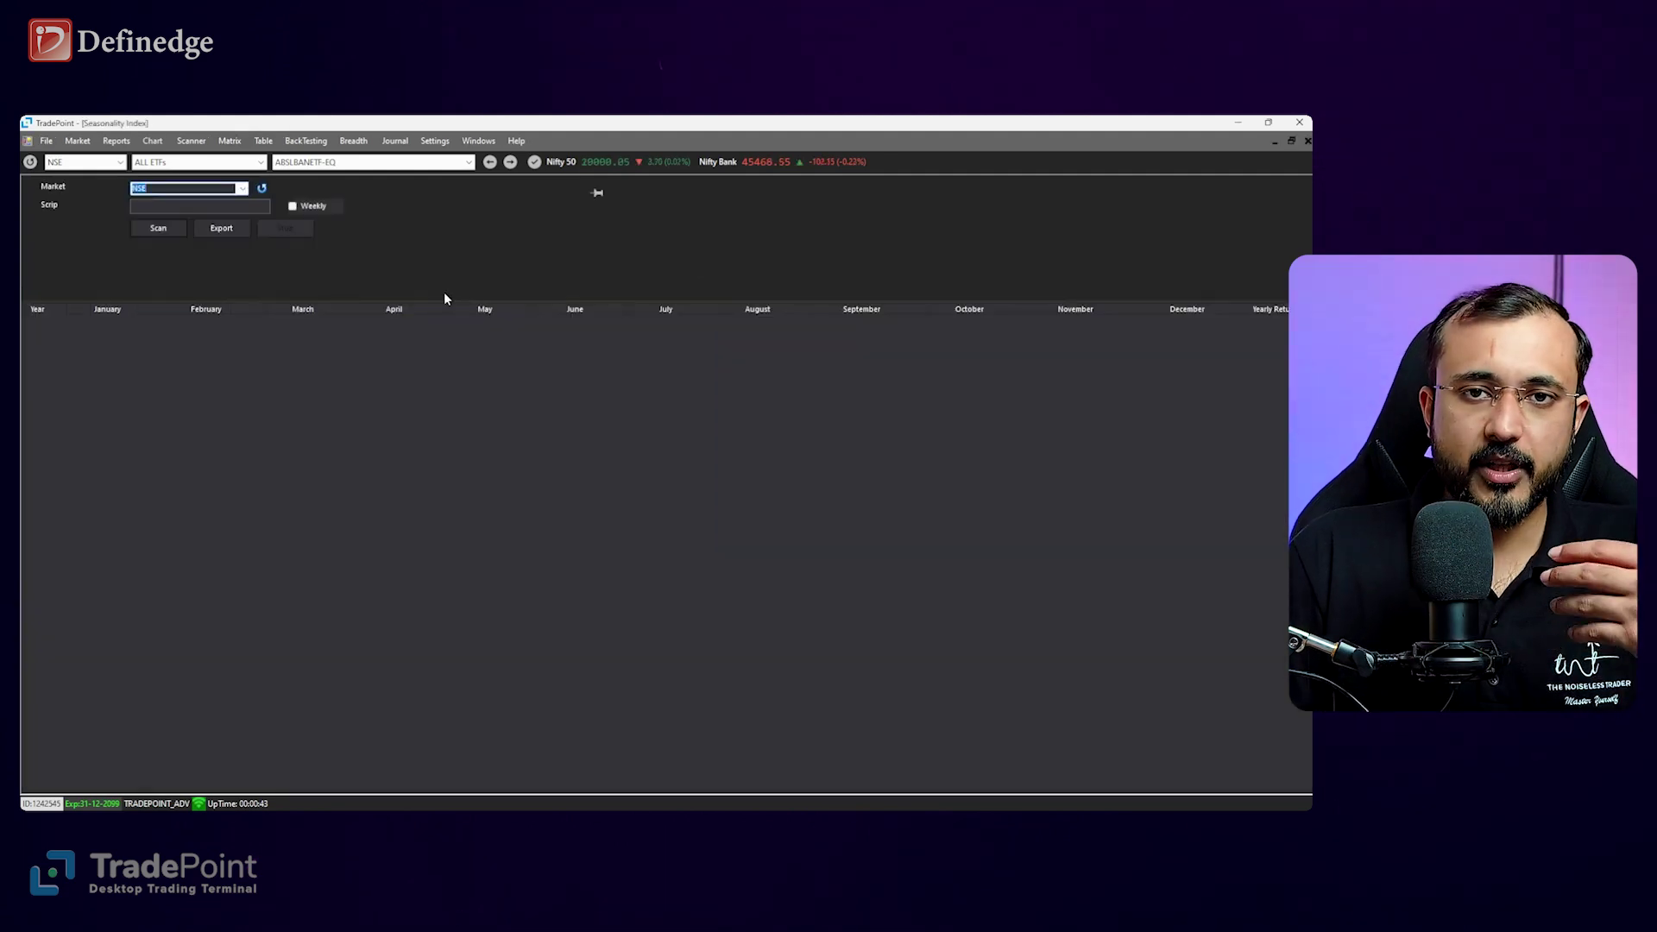